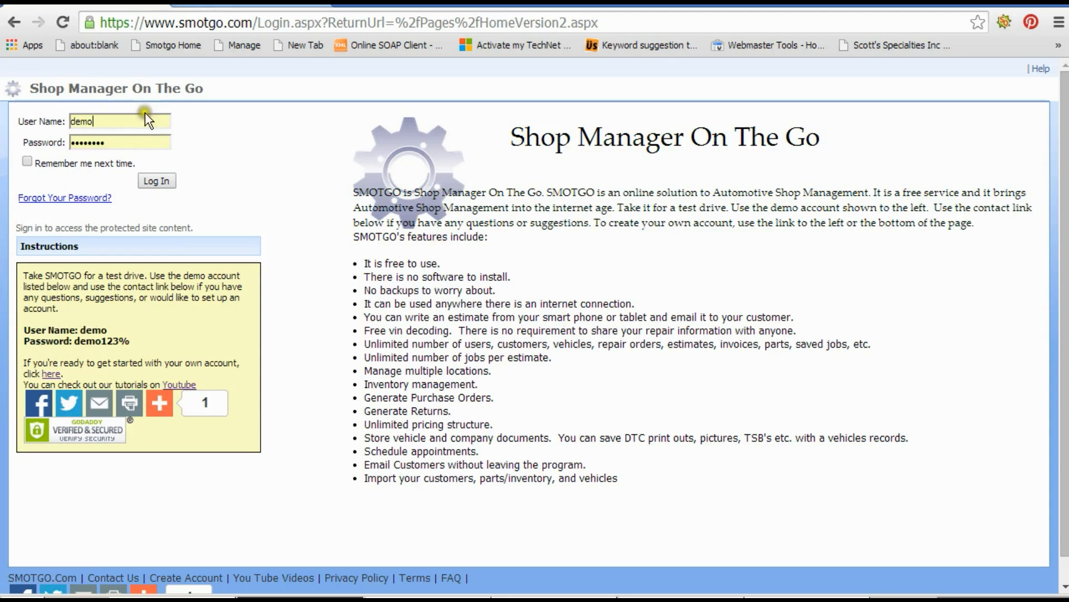
{"action": "left_click", "coordinate": [159, 176]}
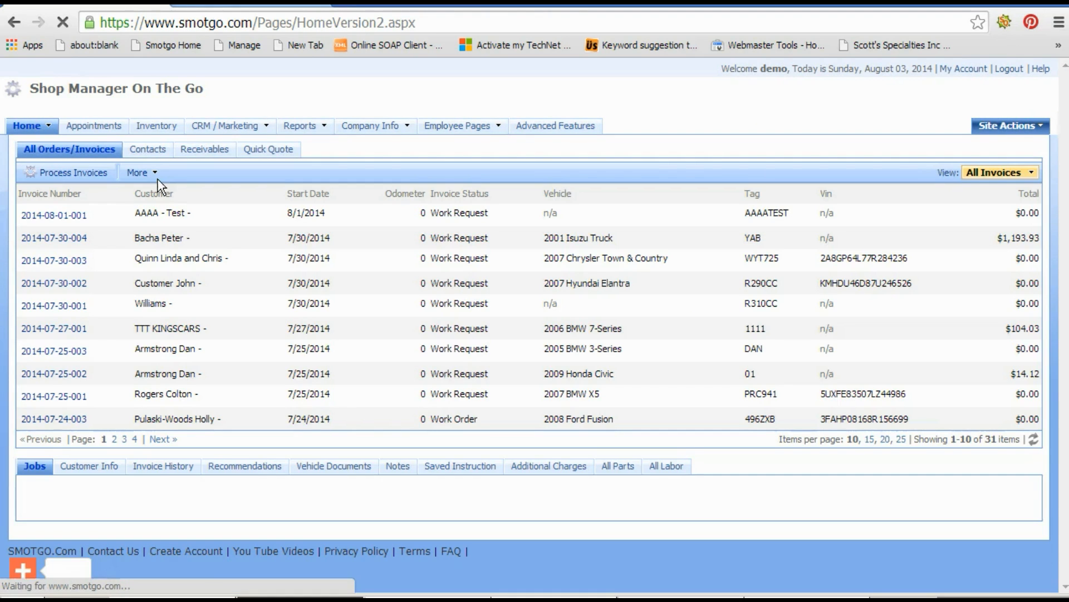
{"action": "left_click", "coordinate": [191, 234]}
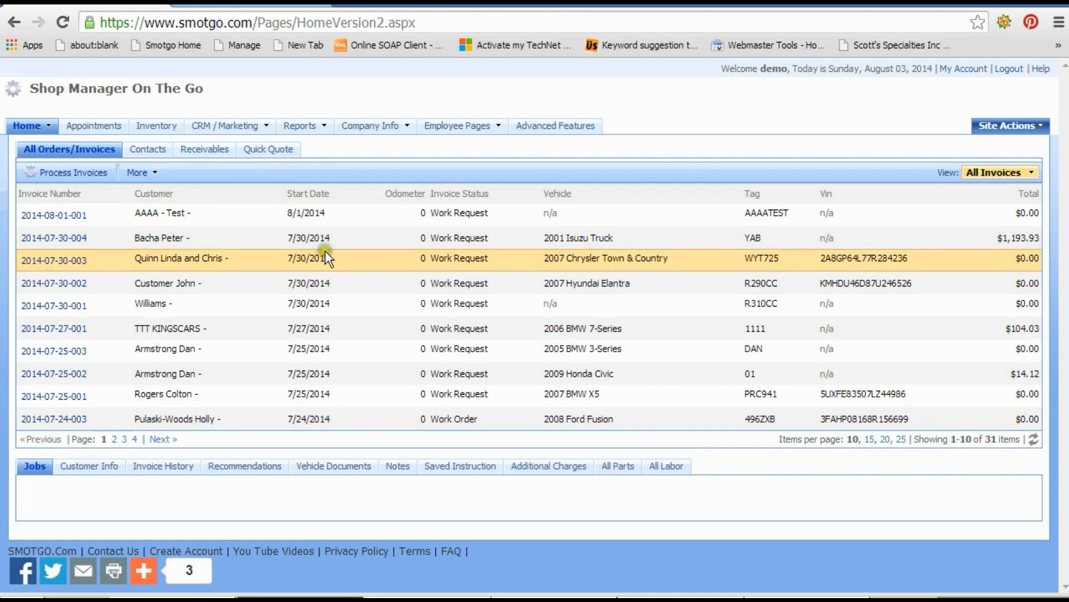
{"action": "left_click", "coordinate": [368, 242]}
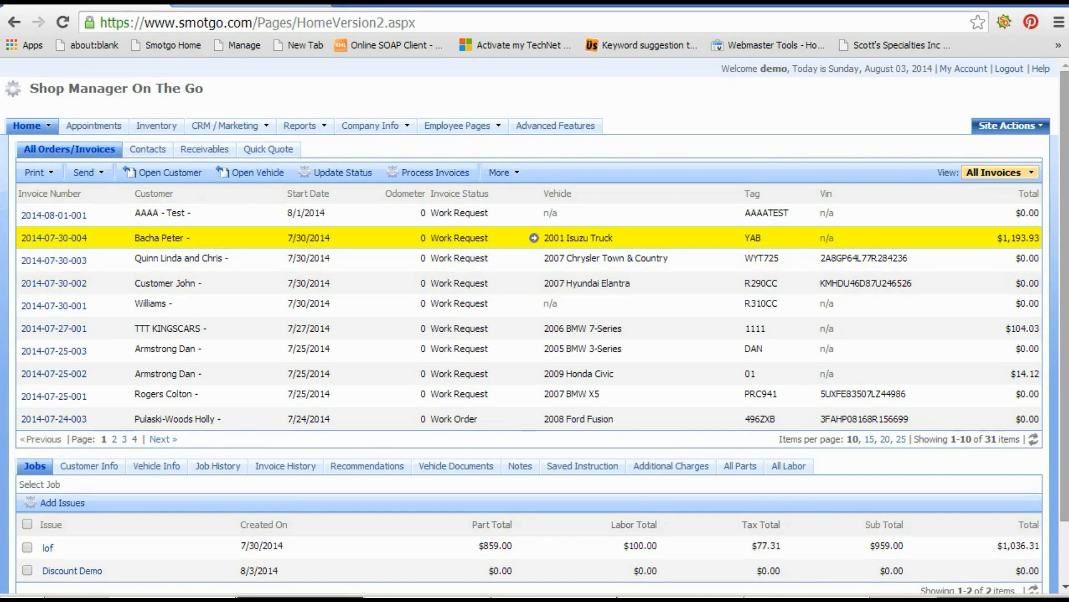
Select the lof job and add a new part line with part number and description 'discount'.
{"action": "scroll", "coordinate": [992, 391], "scroll_direction": "down", "scroll_amount": 3}
{"action": "left_click", "coordinate": [411, 479]}
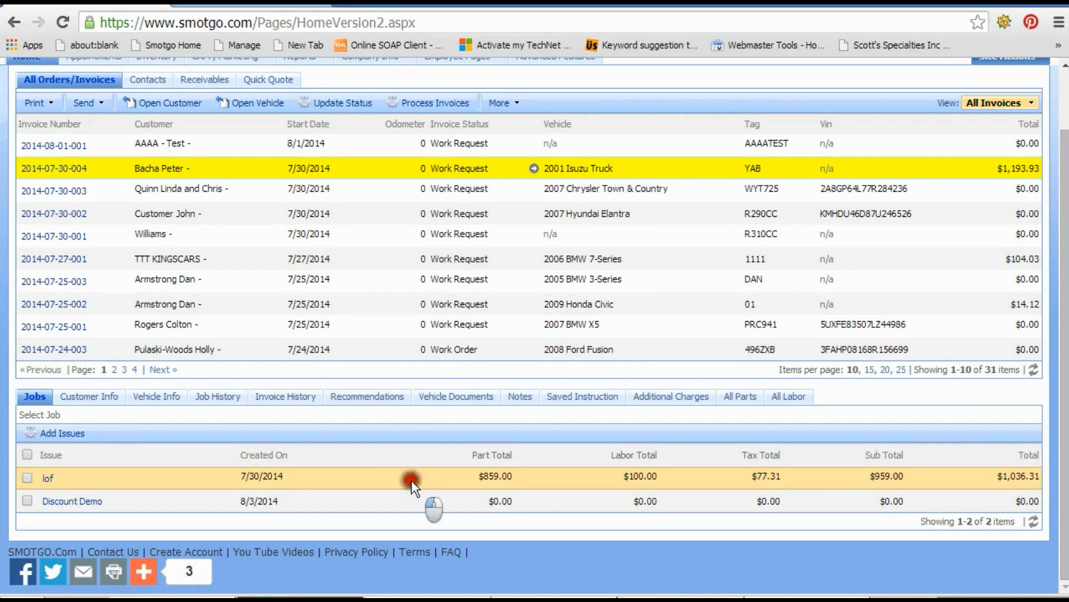
{"action": "scroll", "coordinate": [412, 481], "scroll_direction": "down", "scroll_amount": 3}
{"action": "left_click", "coordinate": [137, 390]}
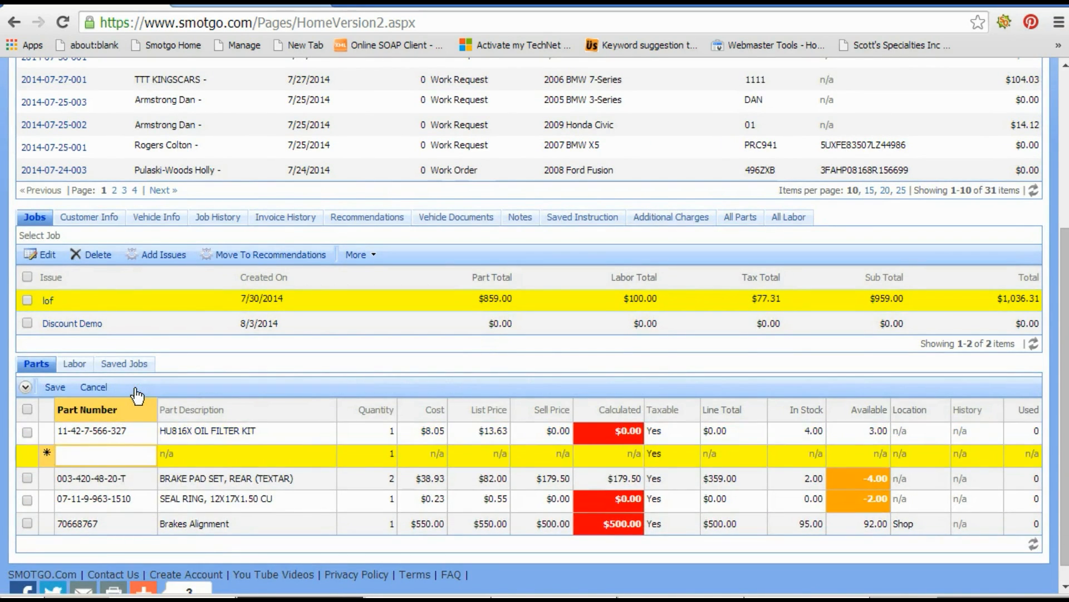
{"action": "type", "text": "discount"}
{"action": "key", "text": "Tab"}
{"action": "type", "text": "discount"}
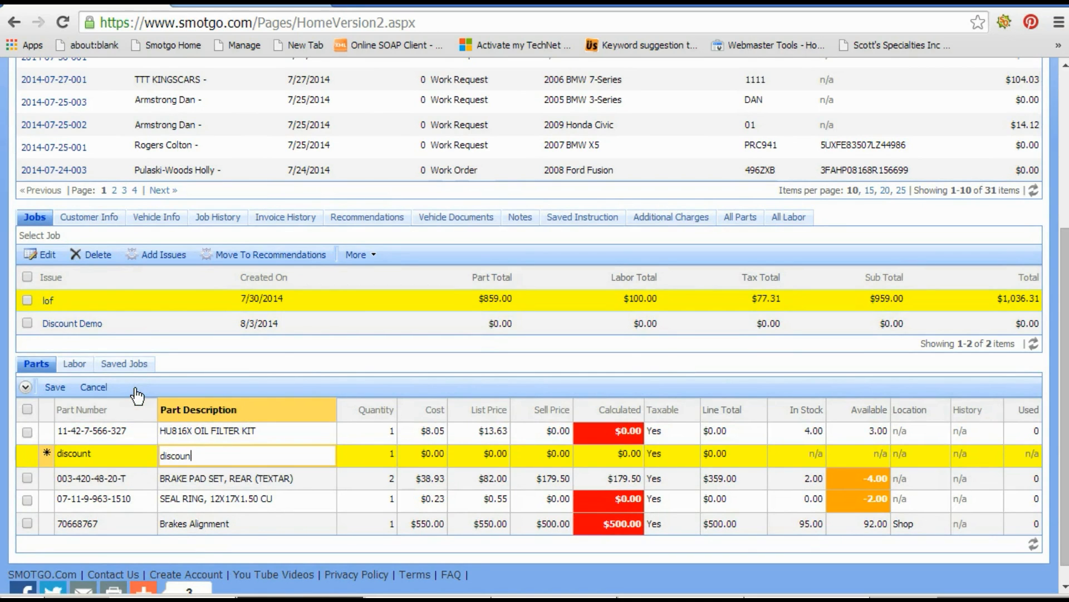
Set the discount part line's calculated price to -15 and save the part line.
{"action": "key", "text": "Tab"}
{"action": "key", "text": "Tab"}
{"action": "key", "text": "Tab"}
{"action": "key", "text": "Tab"}
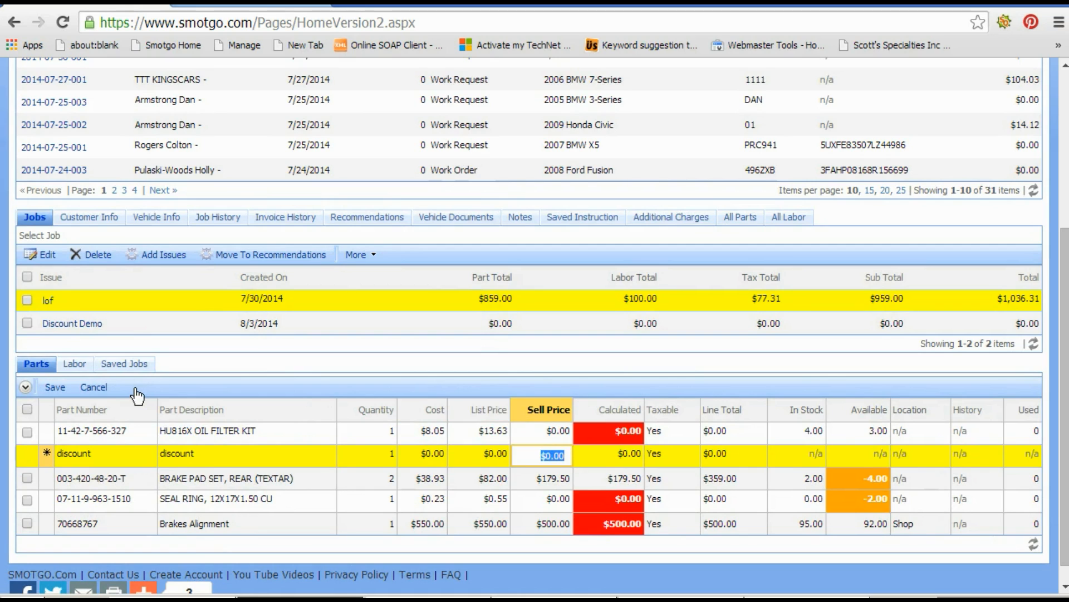
{"action": "key", "text": "Tab"}
{"action": "type", "text": "-15"}
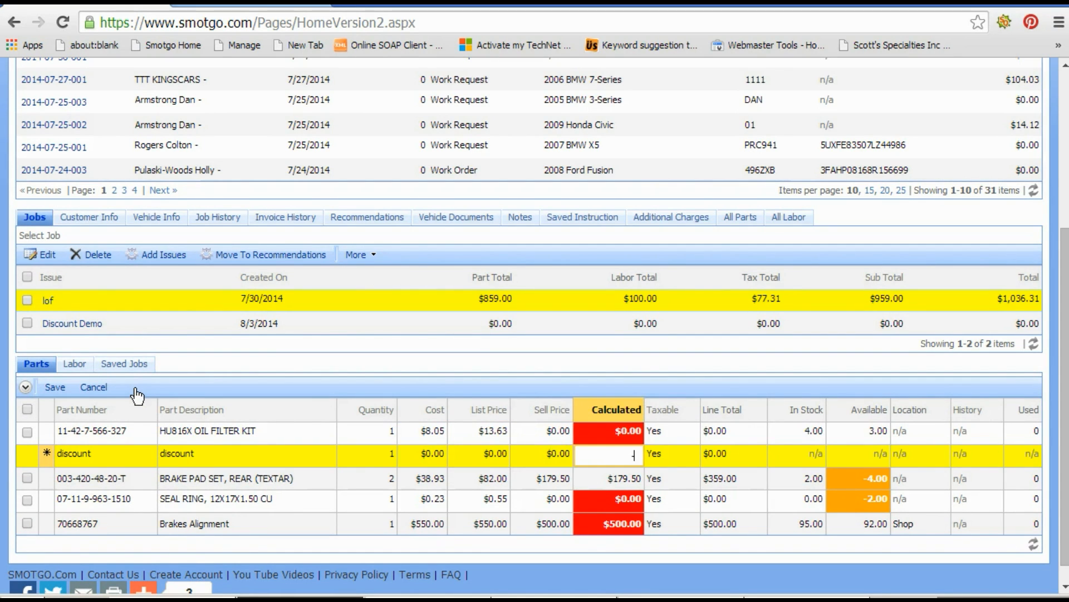
{"action": "key", "text": "Tab"}
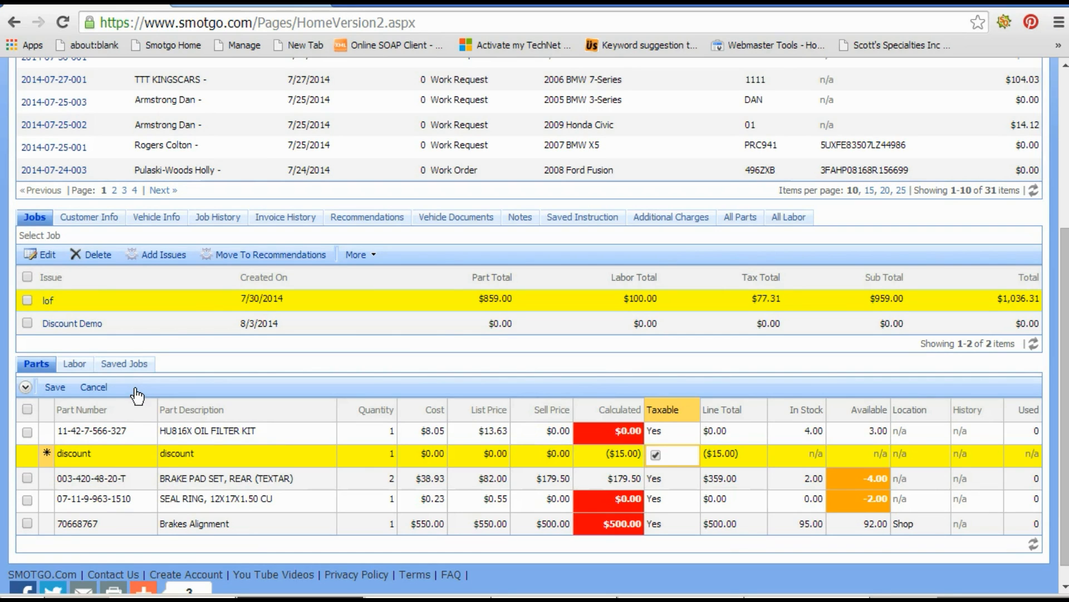
{"action": "left_click", "coordinate": [55, 393]}
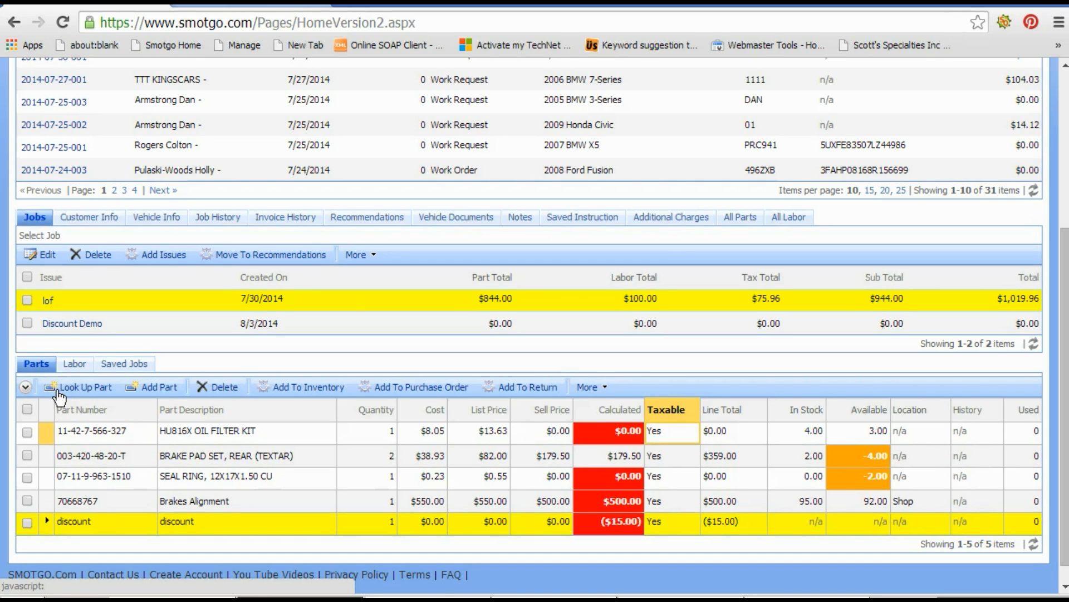
Add a labor line to the lof job described 'discount' with a rate of -67.
{"action": "left_click", "coordinate": [74, 363]}
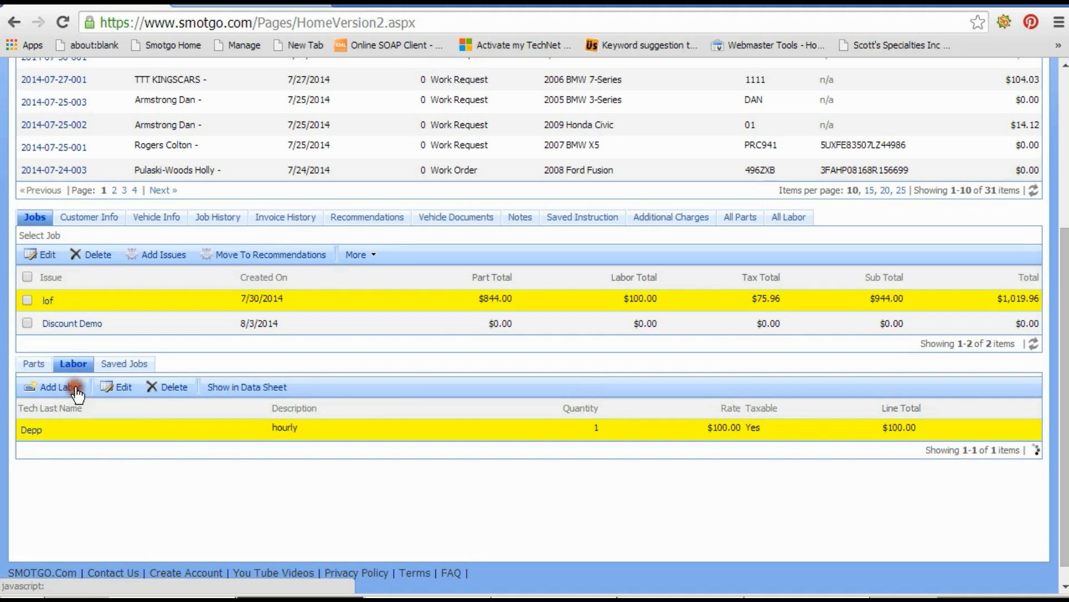
{"action": "left_click", "coordinate": [68, 386]}
{"action": "left_click", "coordinate": [318, 456]}
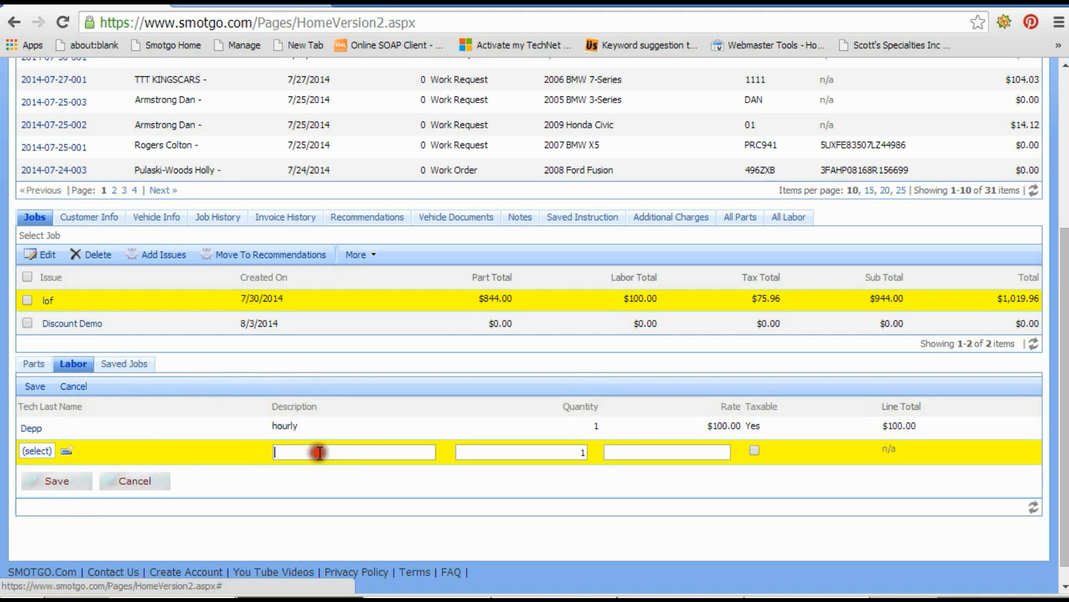
{"action": "type", "text": "discount"}
{"action": "key", "text": "Tab"}
{"action": "key", "text": "Tab"}
{"action": "type", "text": "-67"}
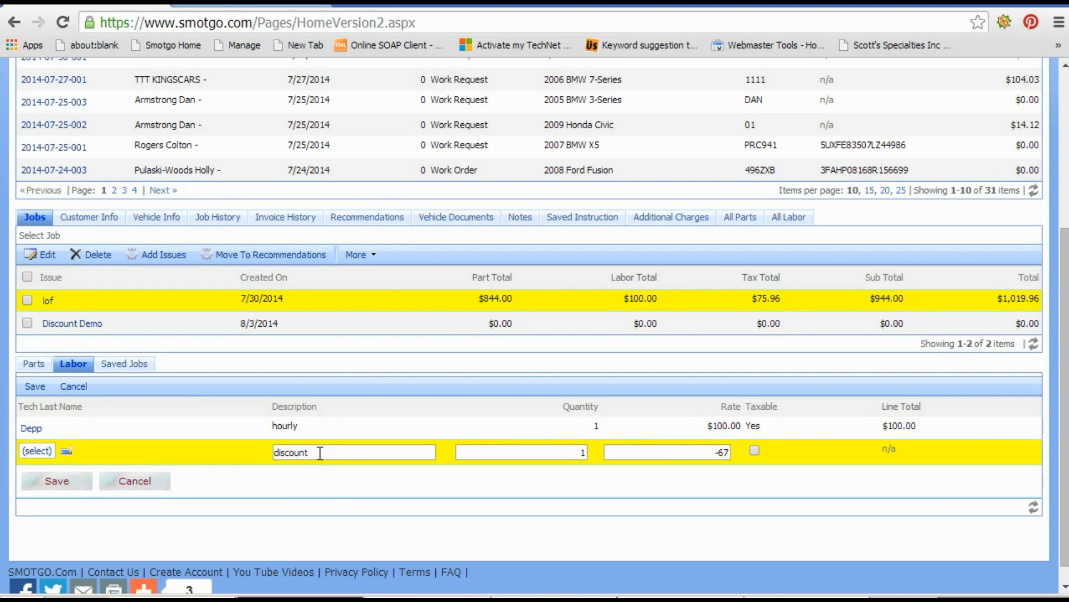
{"action": "left_click", "coordinate": [51, 485]}
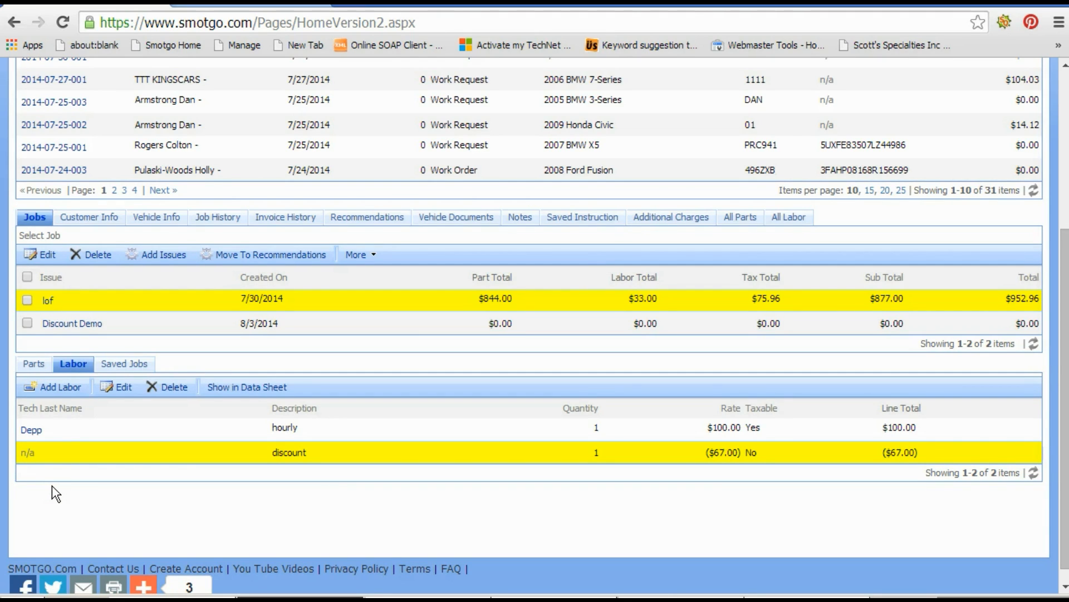
Look up the Discount-Demo part and add it to the lof job with its default selling price.
{"action": "left_click", "coordinate": [38, 365]}
{"action": "left_click", "coordinate": [81, 386]}
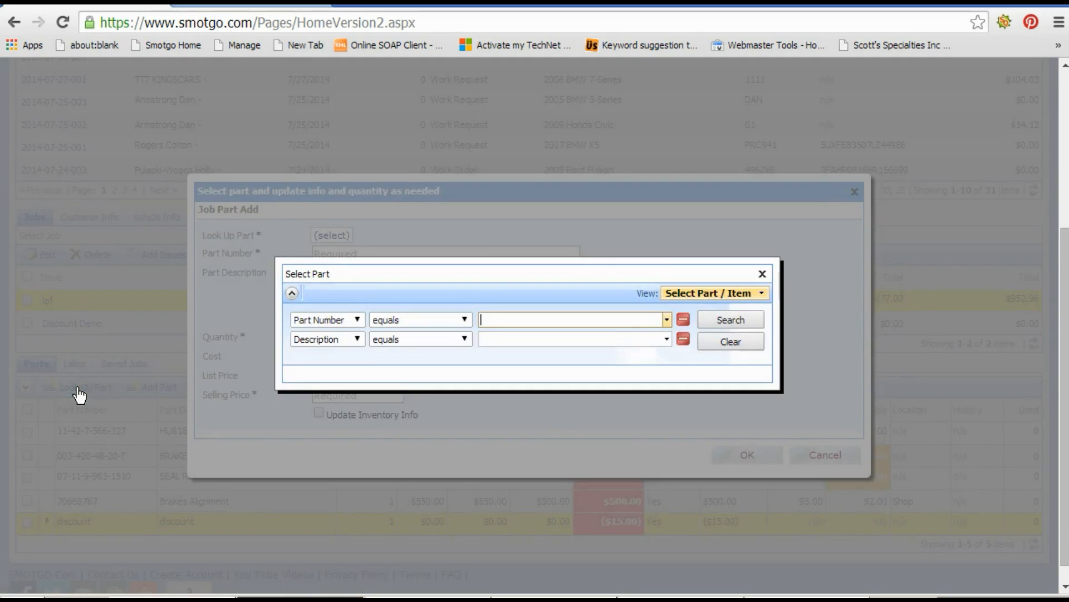
{"action": "type", "text": "disc"}
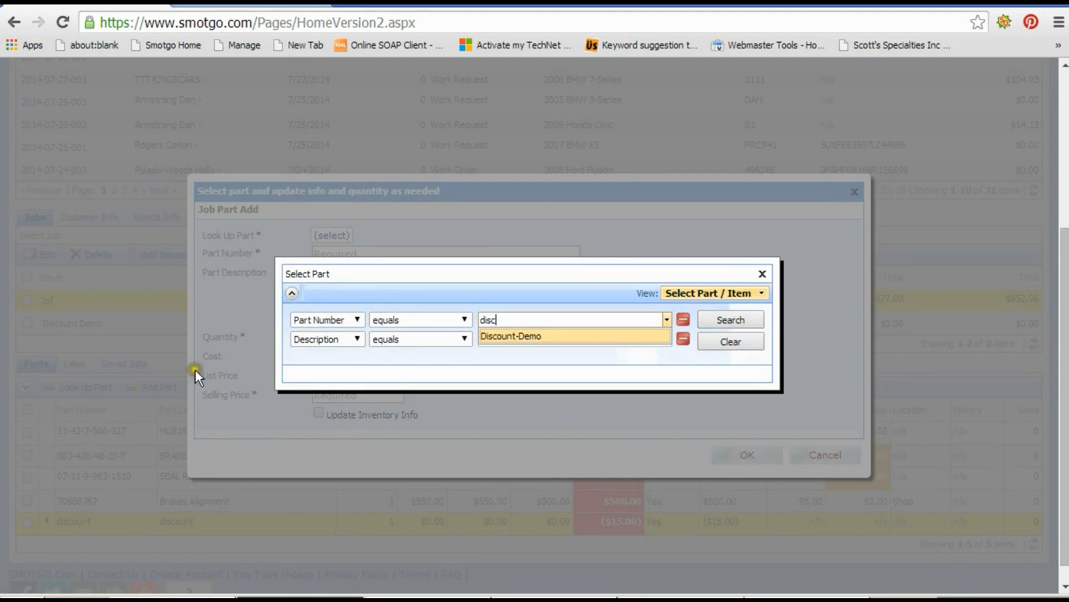
{"action": "left_click", "coordinate": [507, 336]}
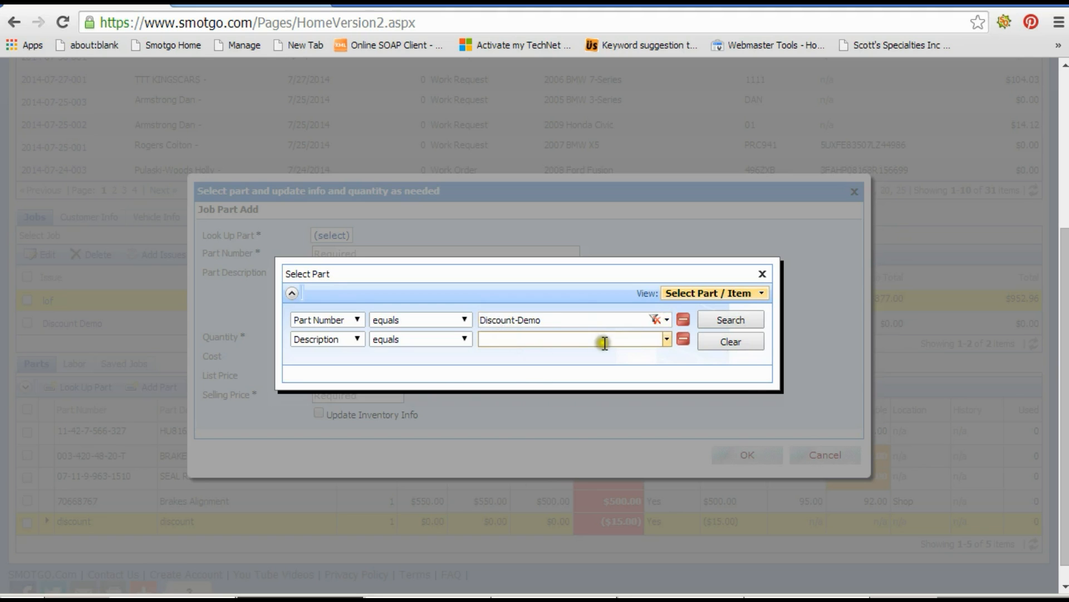
{"action": "left_click", "coordinate": [706, 322]}
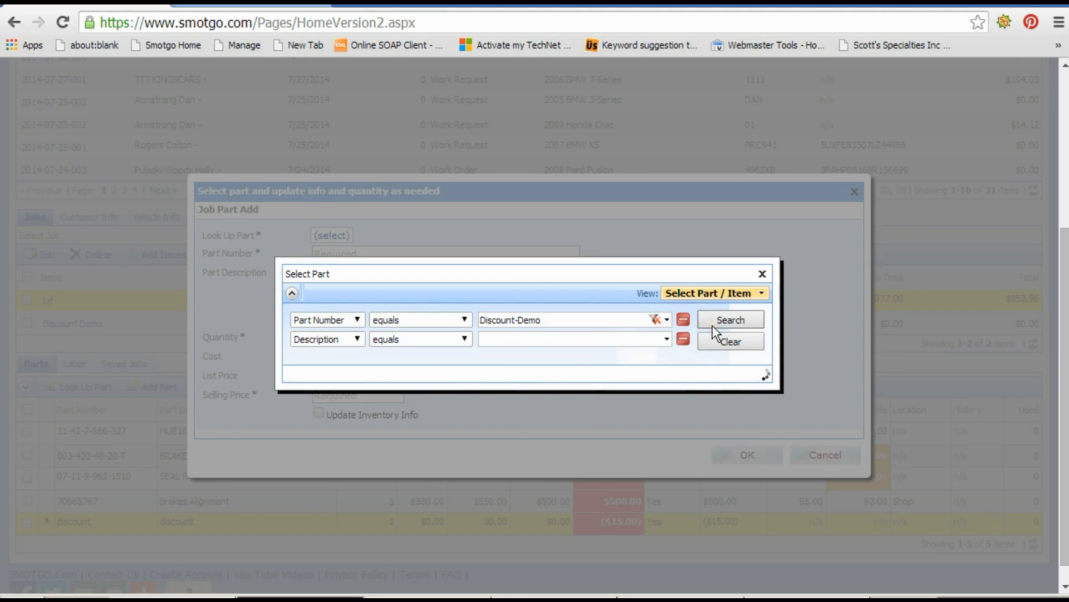
{"action": "left_click", "coordinate": [638, 383]}
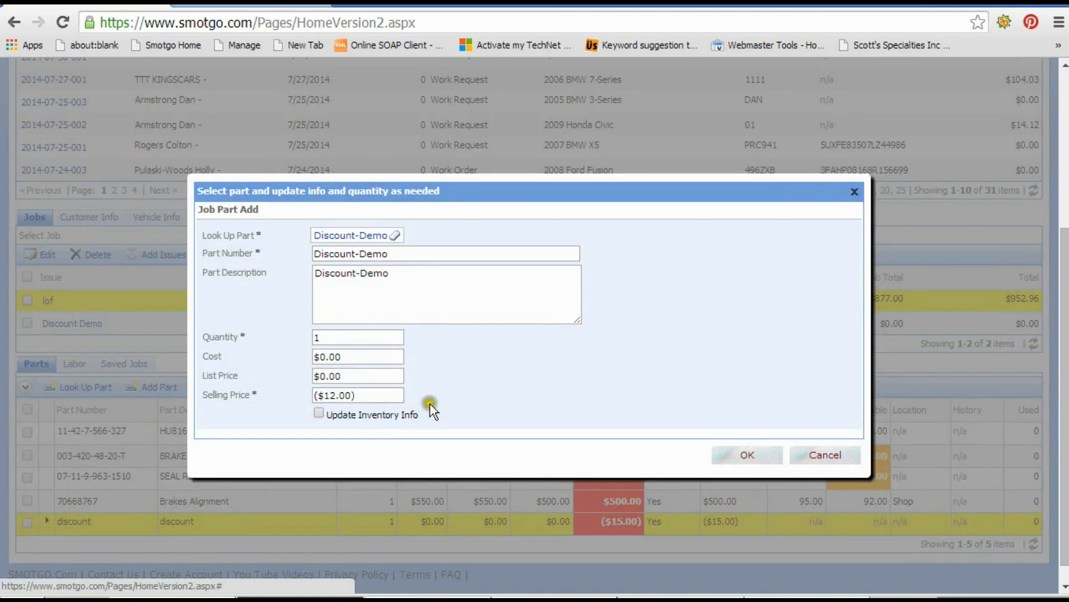
{"action": "left_click_drag", "start_coordinate": [326, 394], "coordinate": [309, 393]}
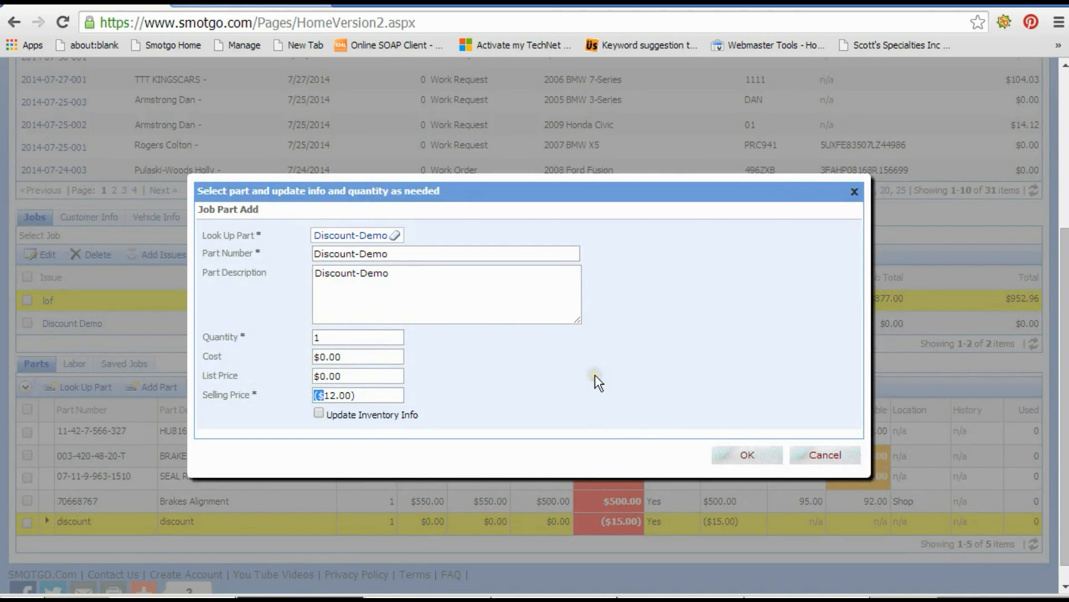
{"action": "left_click", "coordinate": [739, 418]}
{"action": "left_click", "coordinate": [741, 455]}
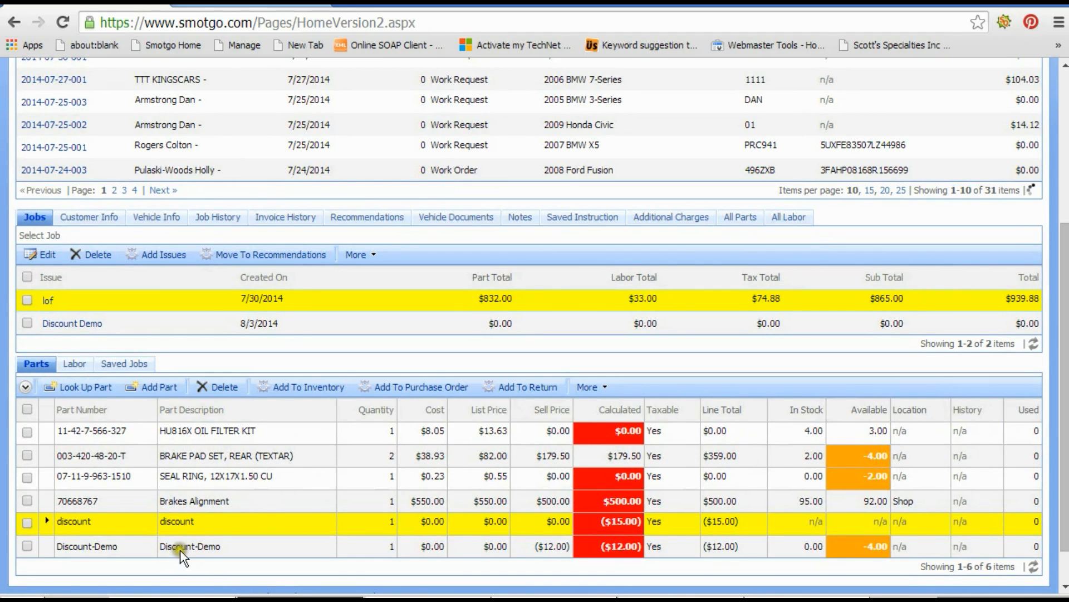
Add a labor line for the Discount technician with its default rate and save it.
{"action": "left_click", "coordinate": [179, 550]}
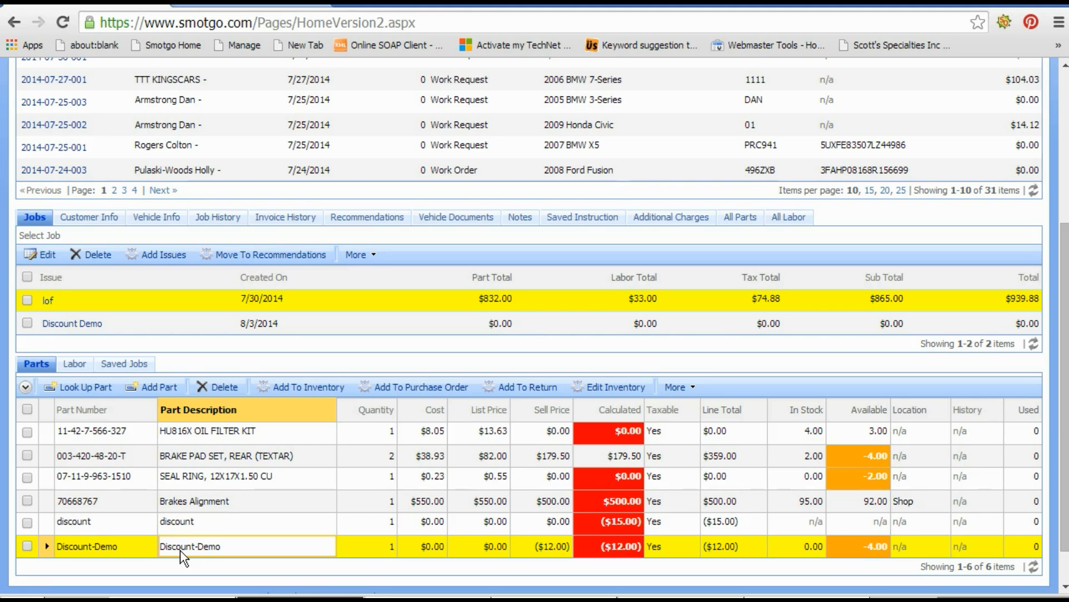
{"action": "left_click", "coordinate": [71, 366]}
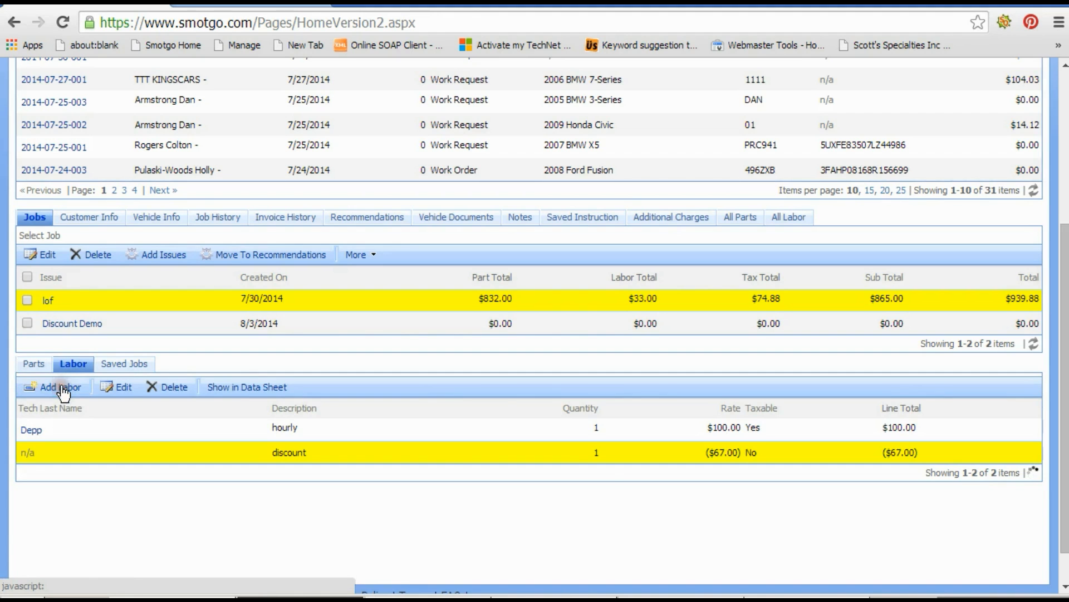
{"action": "left_click", "coordinate": [63, 387]}
{"action": "left_click", "coordinate": [31, 474]}
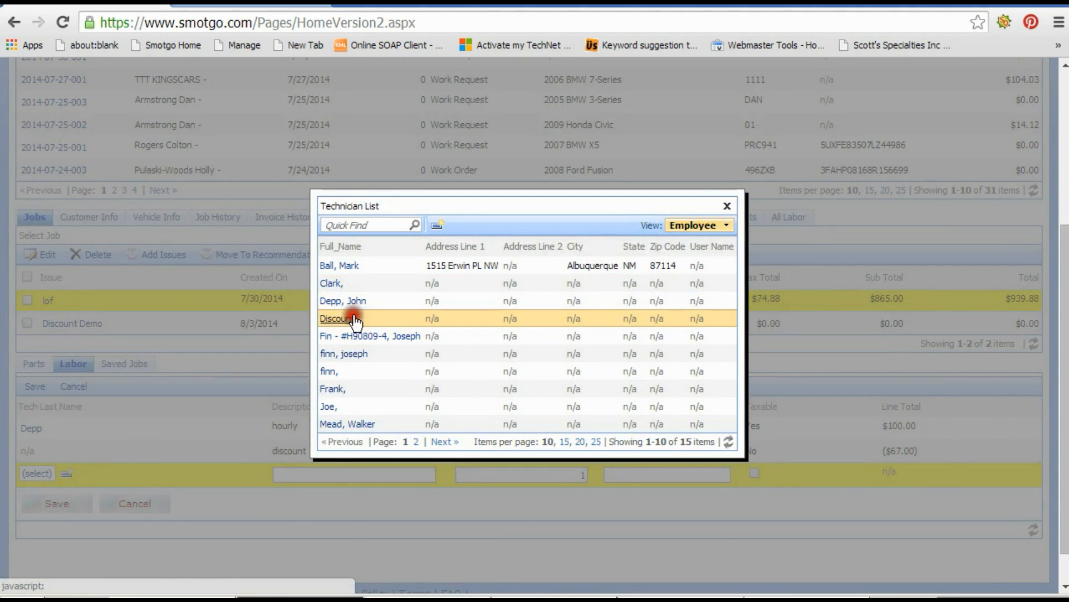
{"action": "left_click", "coordinate": [337, 318]}
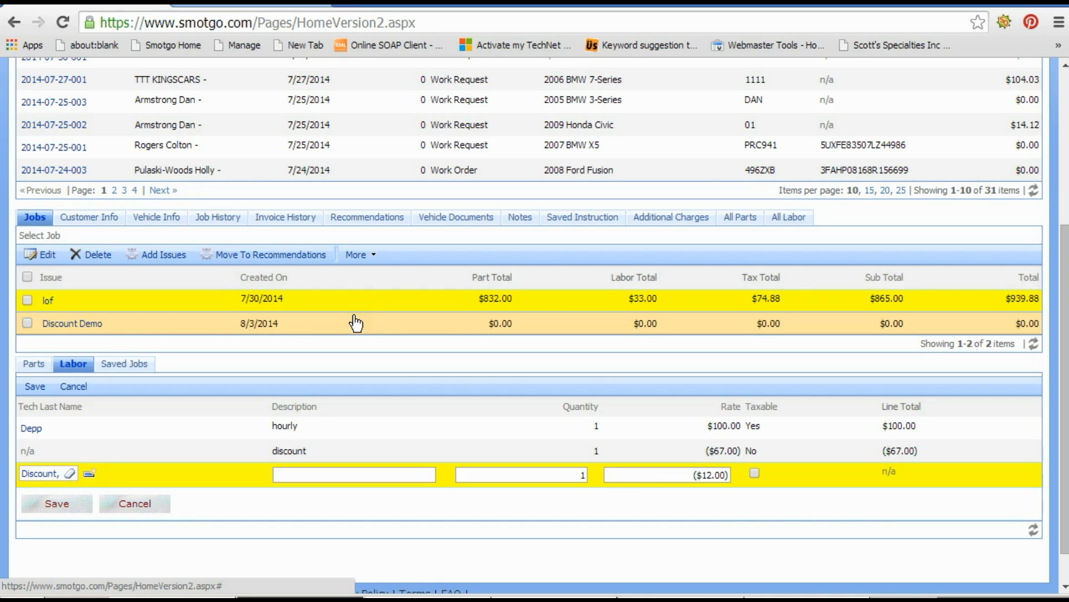
{"action": "double_click", "coordinate": [697, 475]}
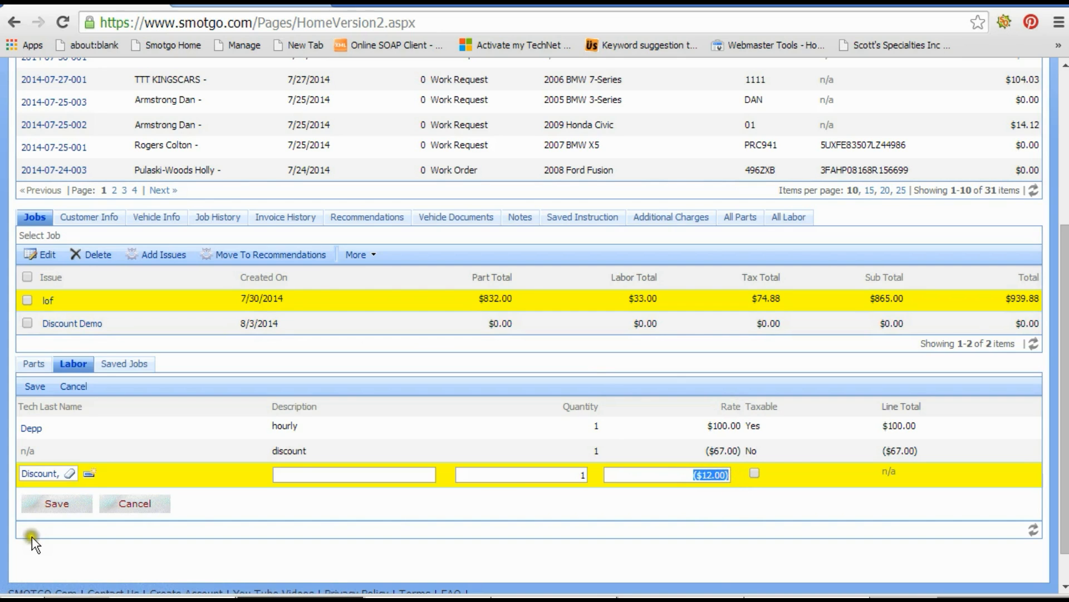
{"action": "left_click", "coordinate": [59, 499]}
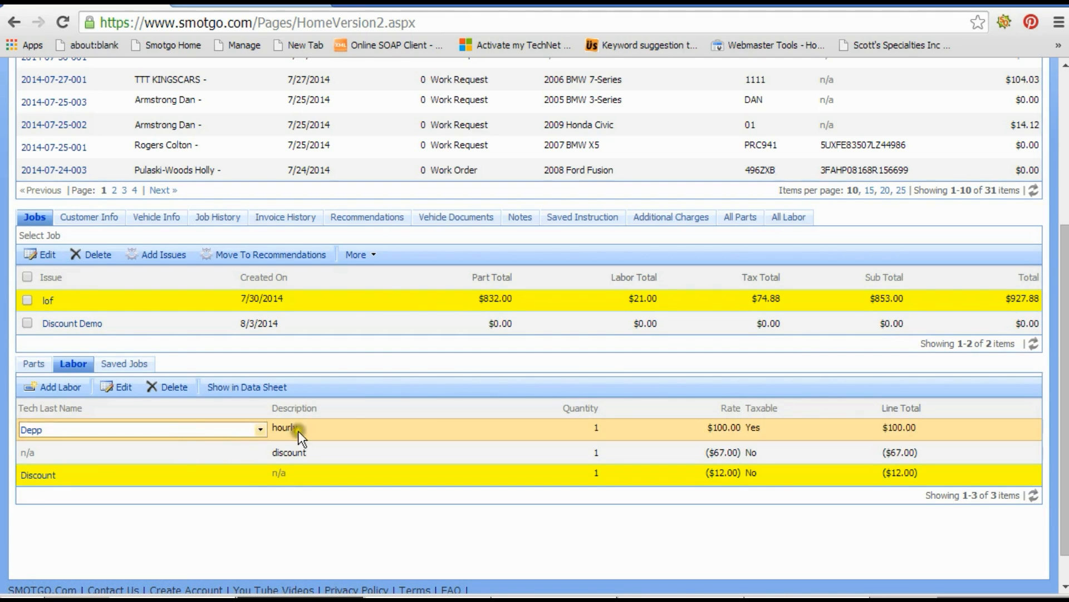
Select the Discount Demo job and search its saved jobs for names containing 'discount'.
{"action": "left_click", "coordinate": [346, 452]}
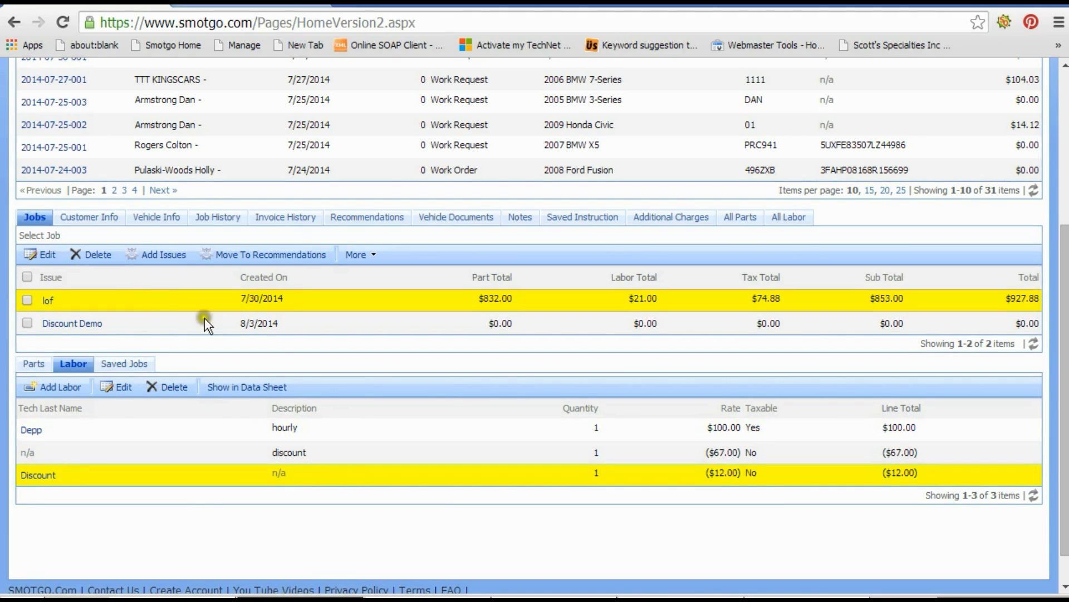
{"action": "left_click", "coordinate": [293, 323]}
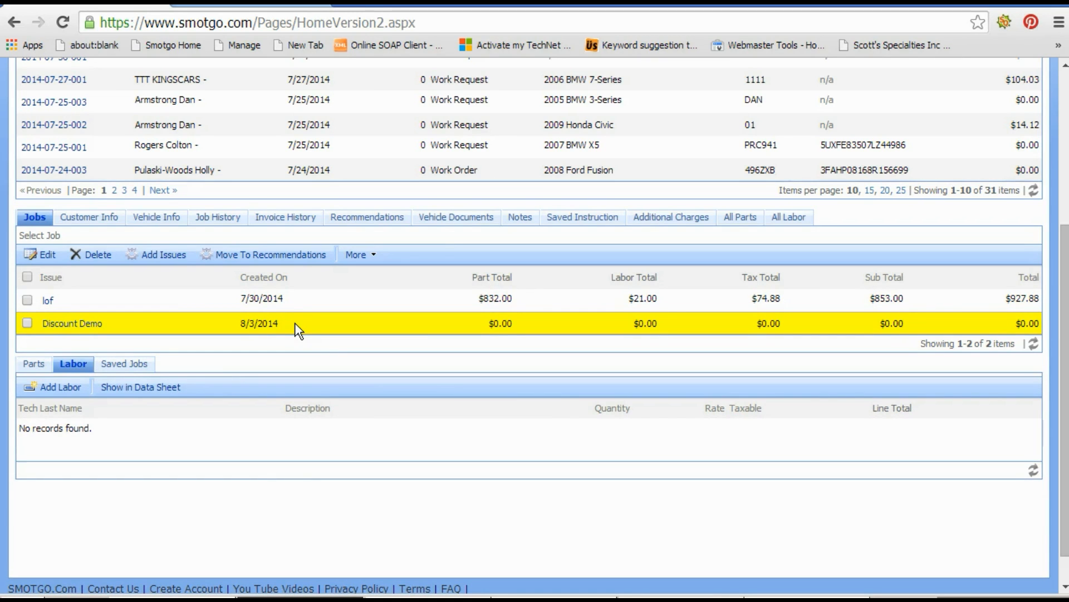
{"action": "left_click", "coordinate": [135, 369]}
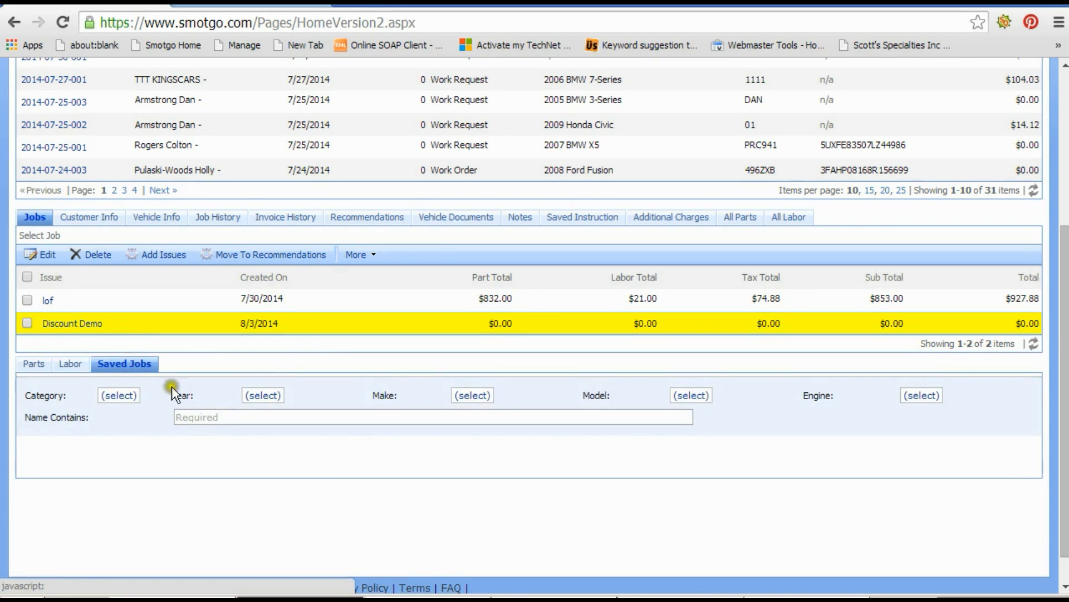
{"action": "left_click", "coordinate": [260, 414]}
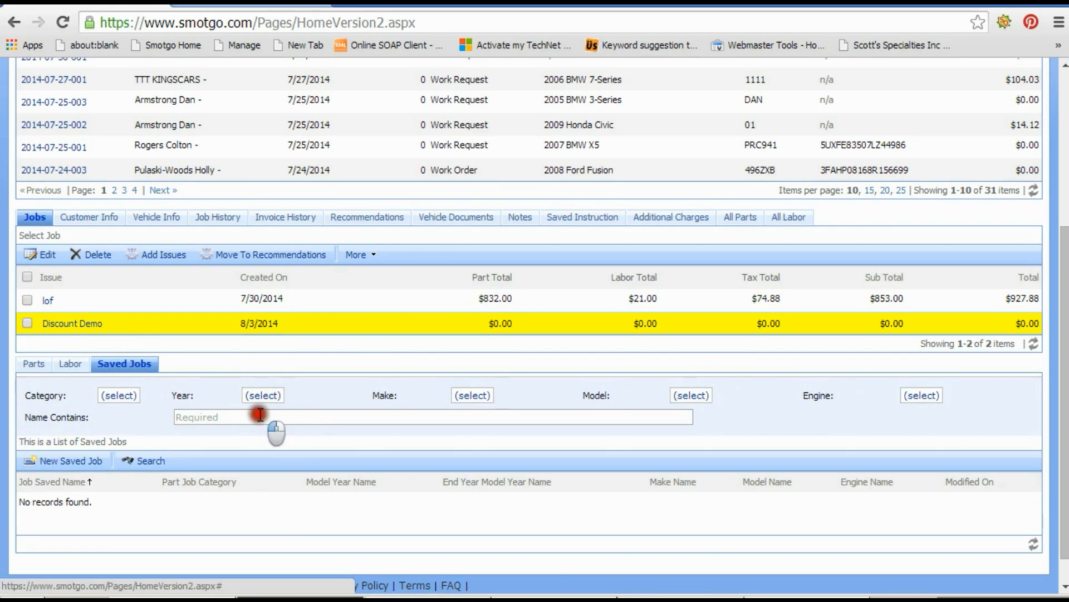
{"action": "type", "text": "discount"}
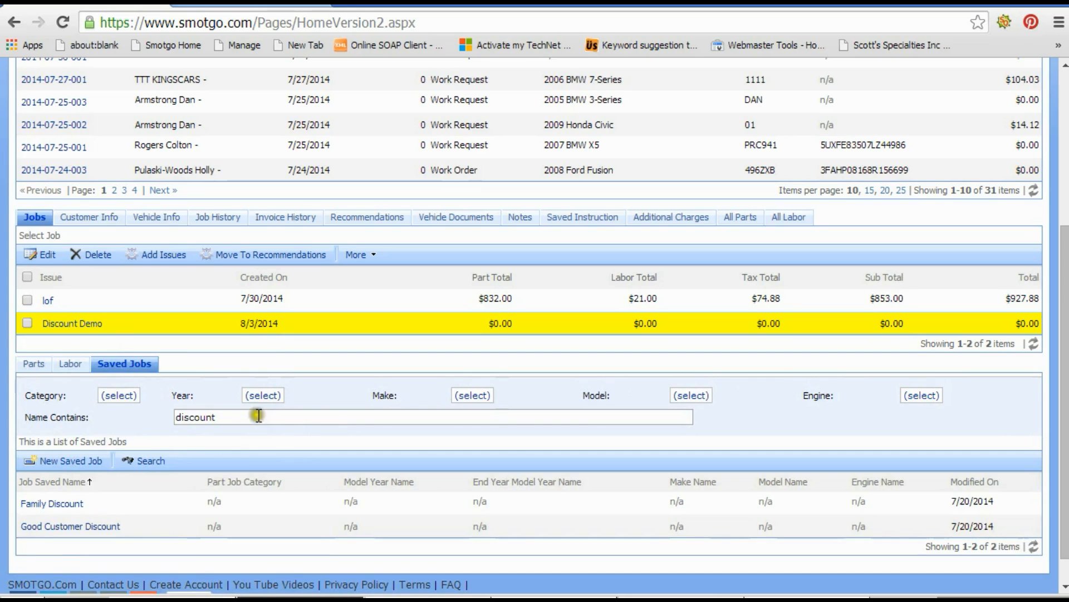
Add the Good Customer Discount saved job to the current job and confirm.
{"action": "left_click", "coordinate": [243, 527]}
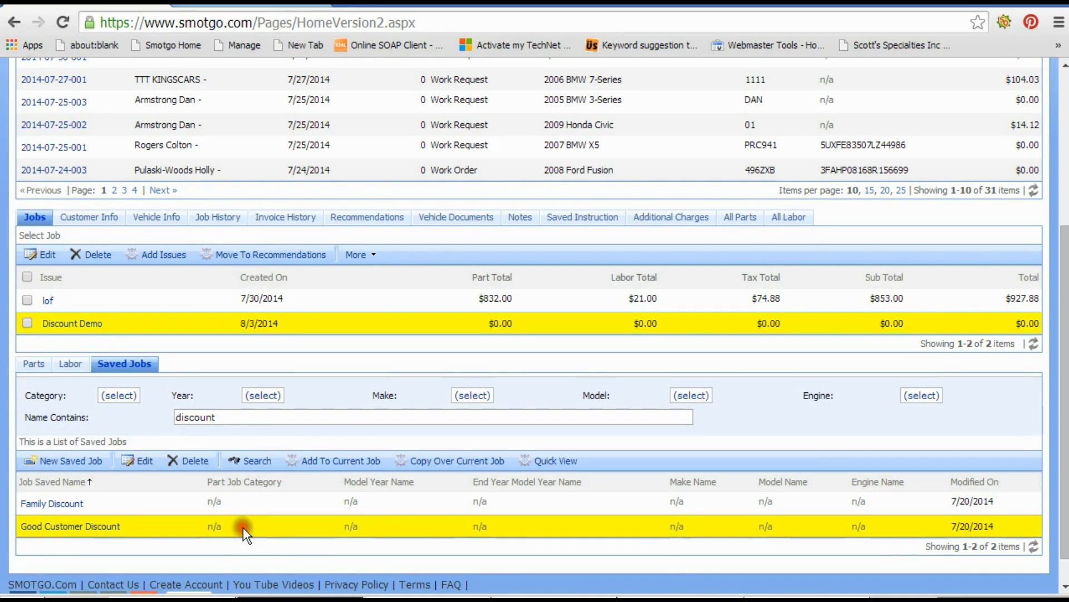
{"action": "left_click", "coordinate": [326, 462]}
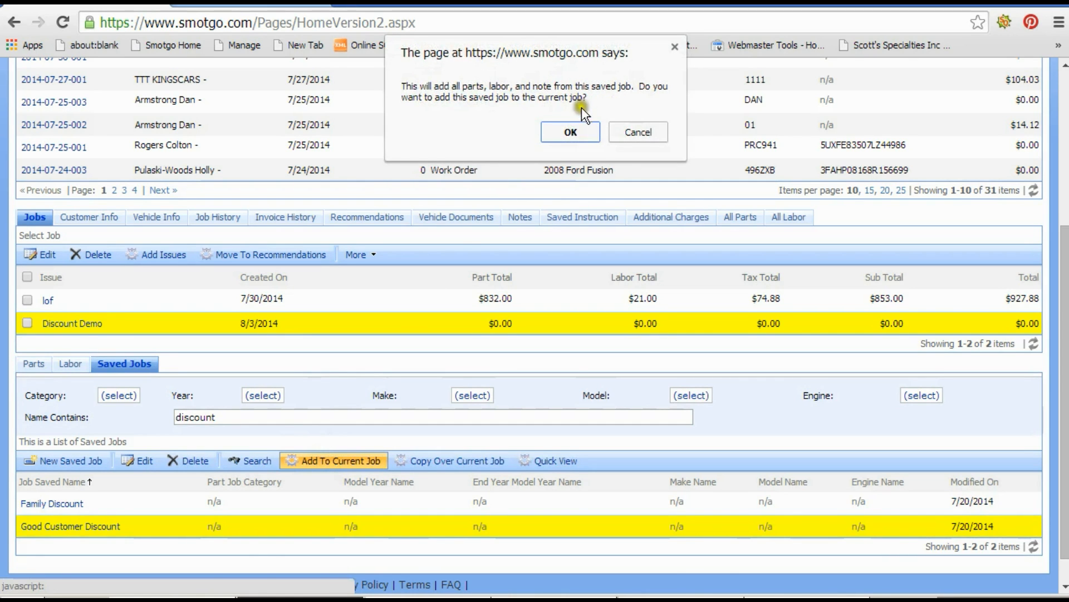
{"action": "left_click", "coordinate": [572, 133]}
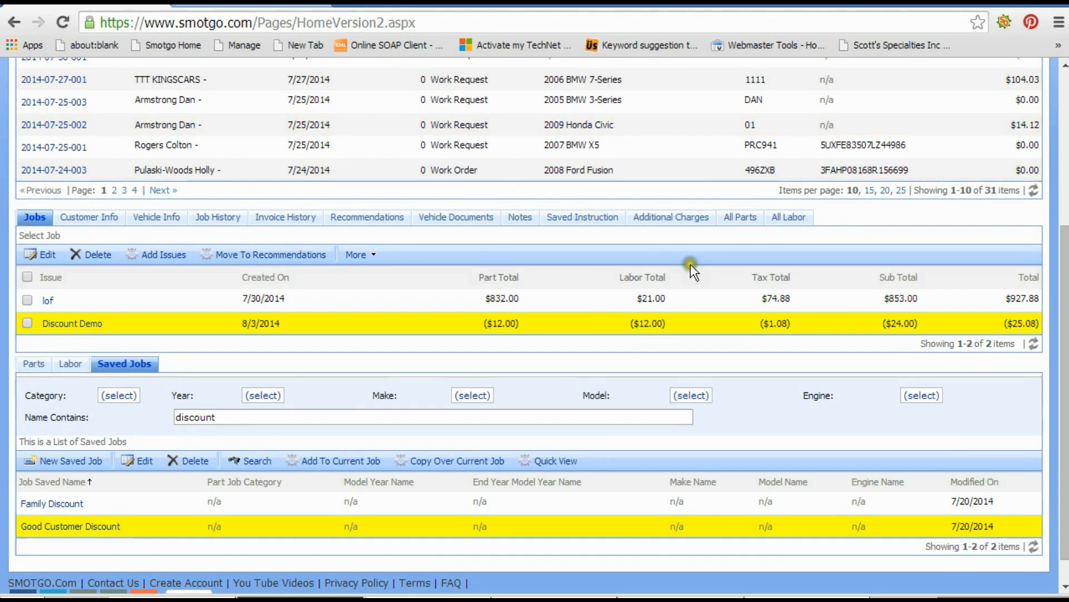
Review the parts and labor lines of the Discount Demo and lof jobs on the selected invoice.
{"action": "left_click", "coordinate": [794, 323]}
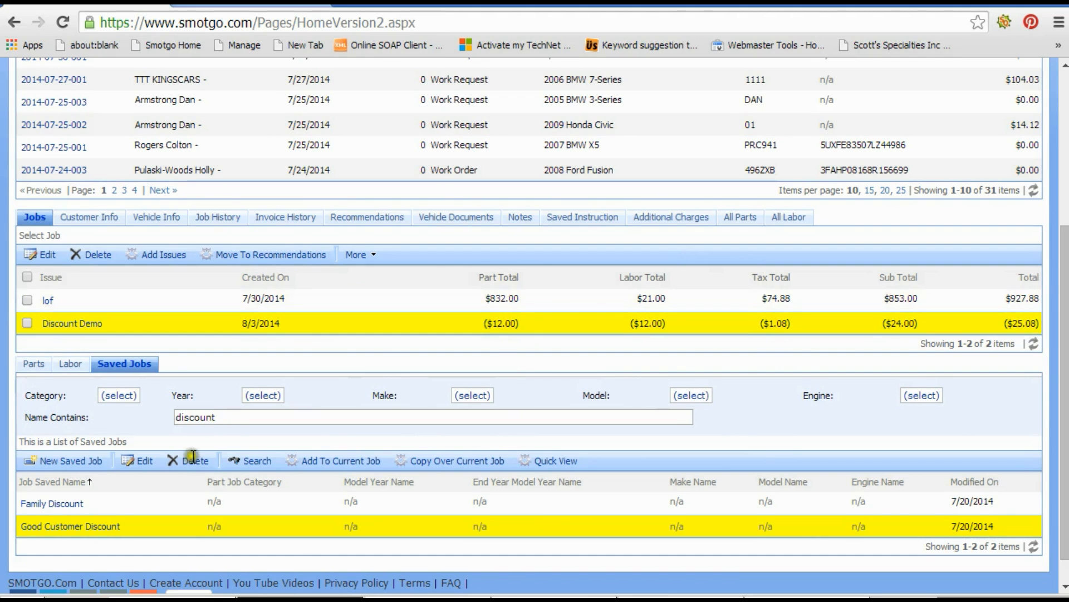
{"action": "left_click", "coordinate": [43, 370]}
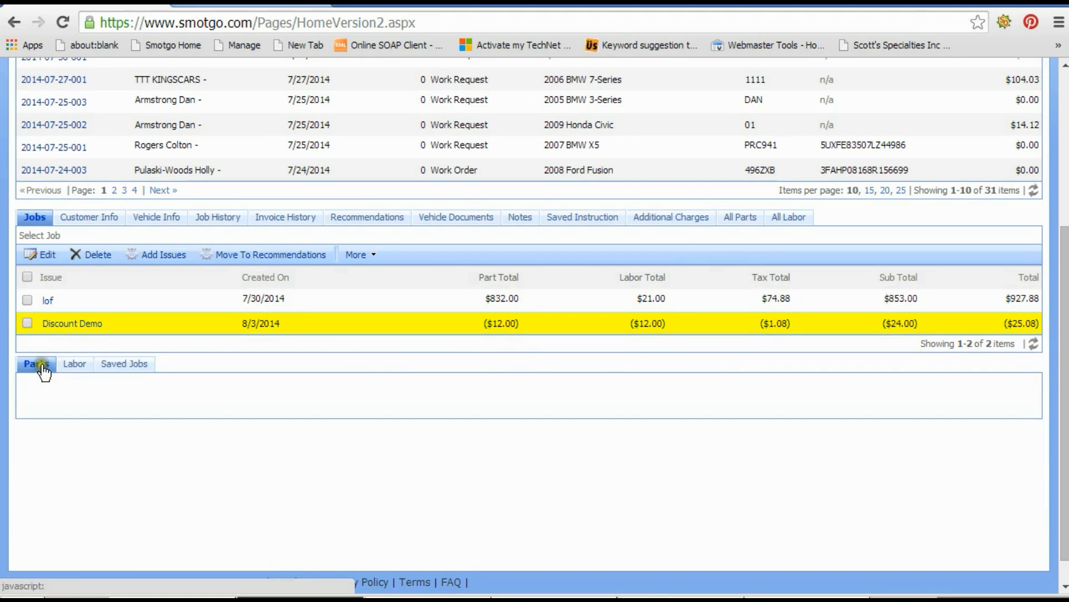
{"action": "left_click", "coordinate": [73, 367]}
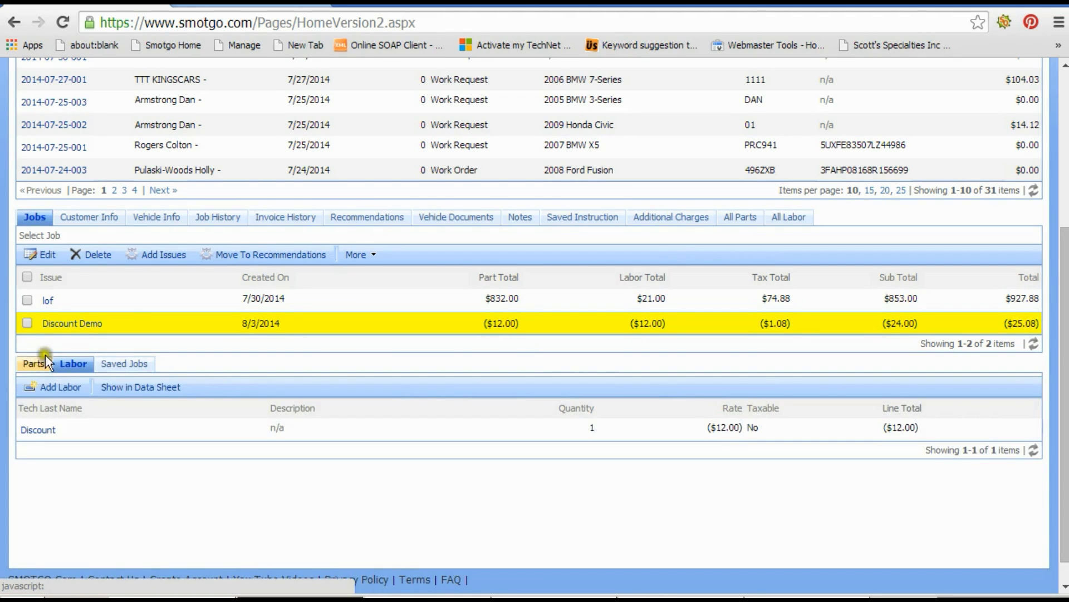
{"action": "left_click", "coordinate": [286, 298]}
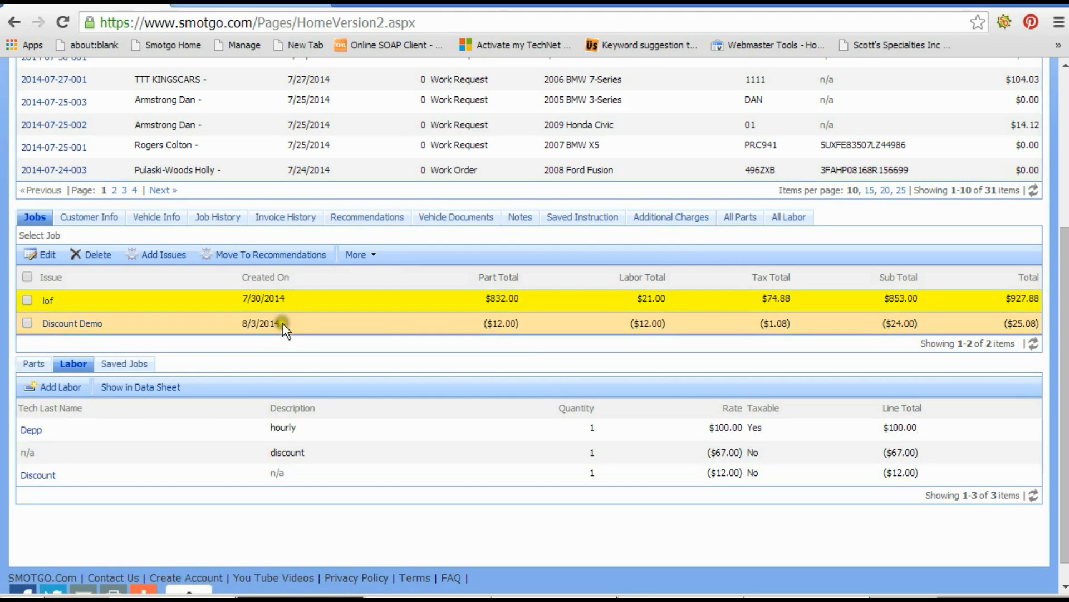
{"action": "left_click", "coordinate": [282, 322]}
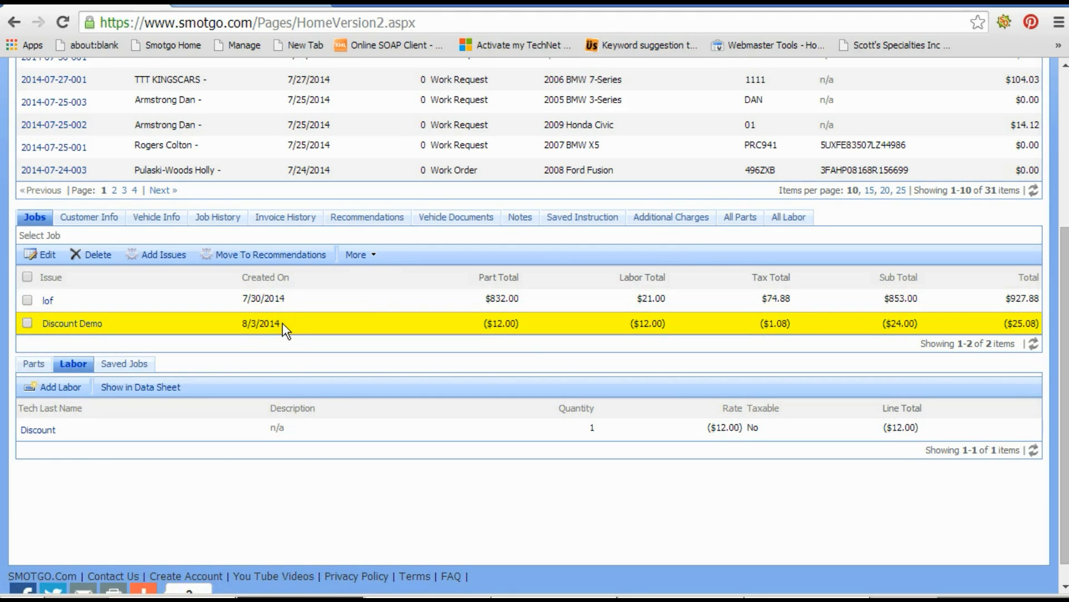
{"action": "scroll", "coordinate": [282, 323], "scroll_direction": "up", "scroll_amount": 5}
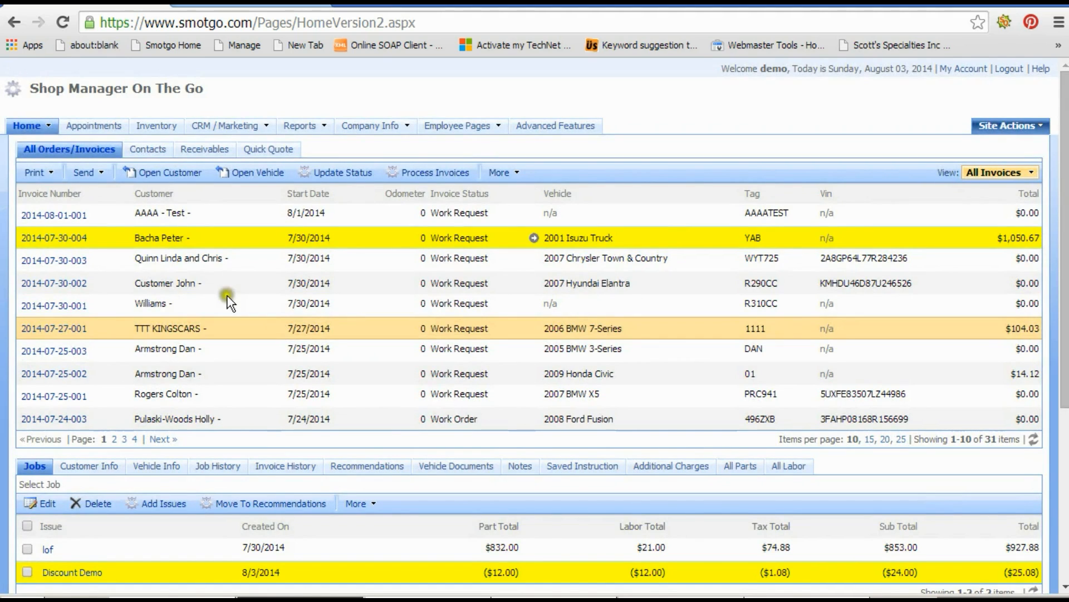
Print the selected invoice as an Invoice and open the downloaded PDF.
{"action": "left_click", "coordinate": [42, 172]}
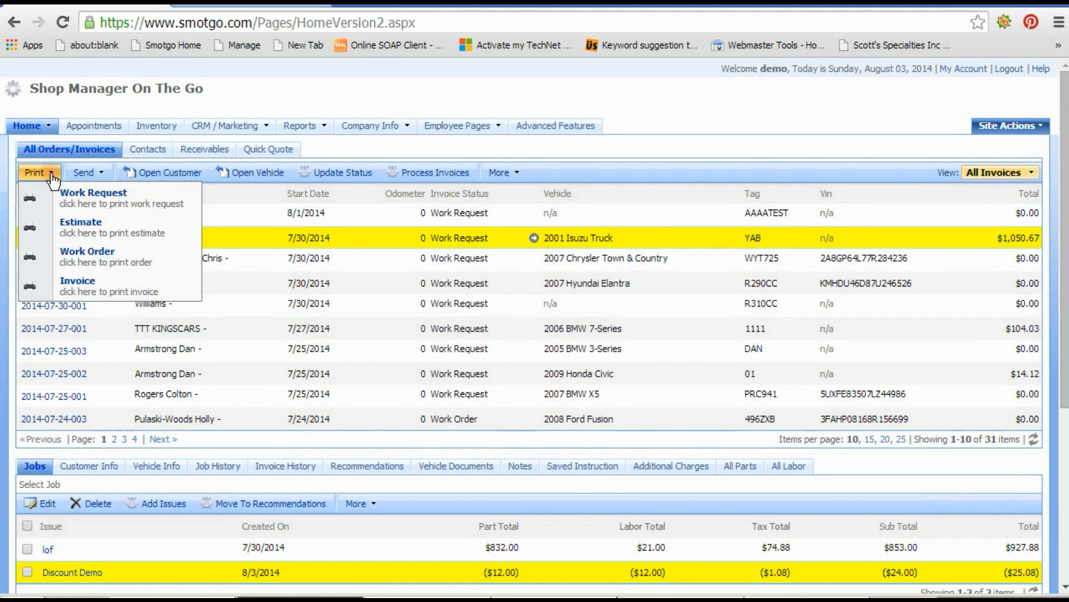
{"action": "left_click", "coordinate": [77, 287]}
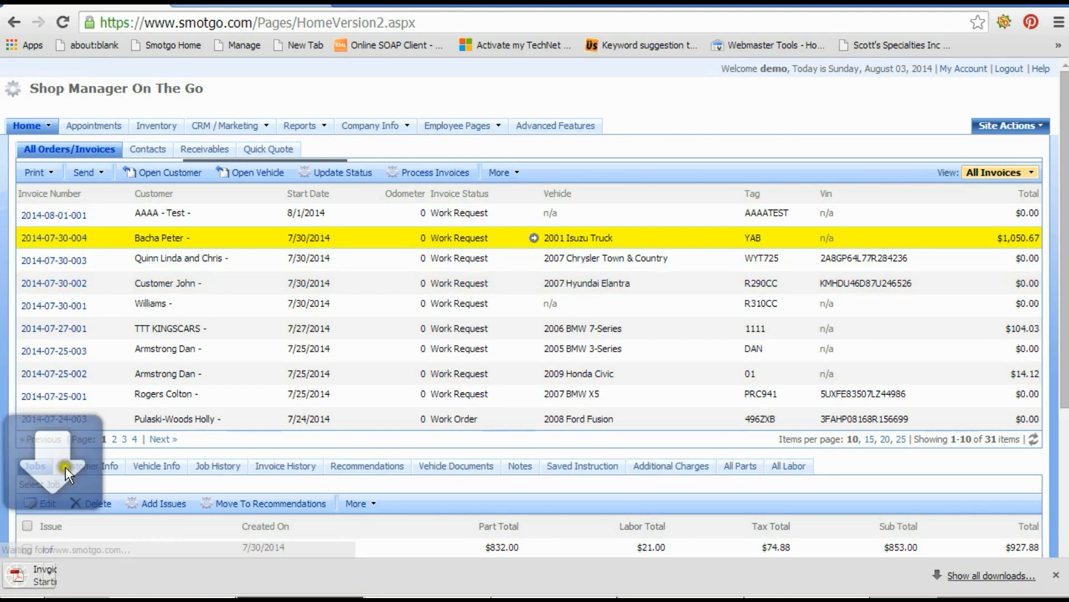
{"action": "left_click", "coordinate": [60, 582]}
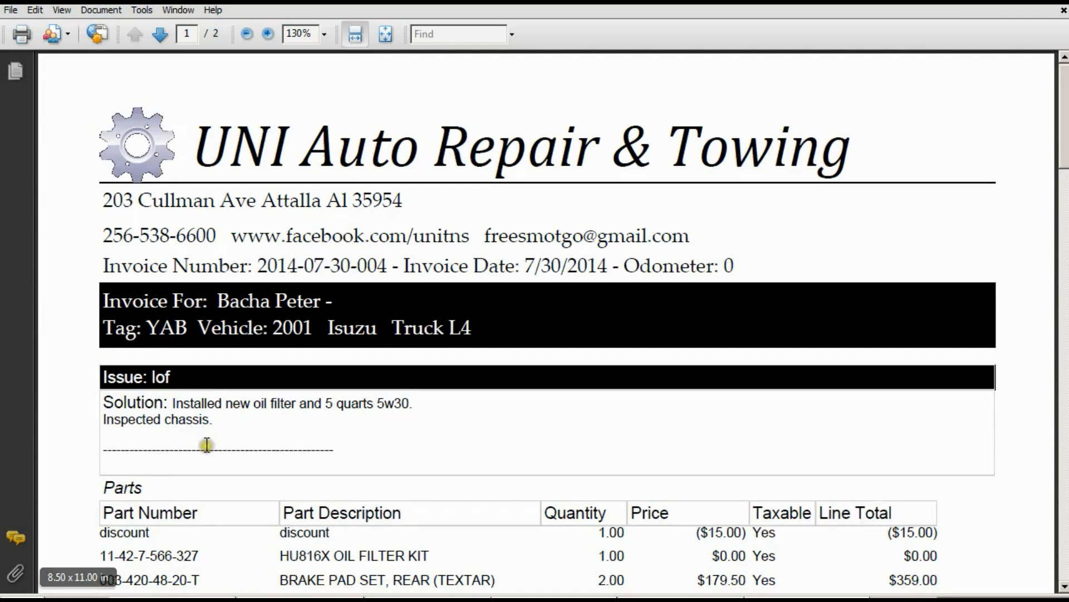
Examine the discount lines in the invoice PDF's parts, labor and job total sections.
{"action": "scroll", "coordinate": [207, 445], "scroll_direction": "down", "scroll_amount": 2}
{"action": "scroll", "coordinate": [206, 444], "scroll_direction": "down", "scroll_amount": 1}
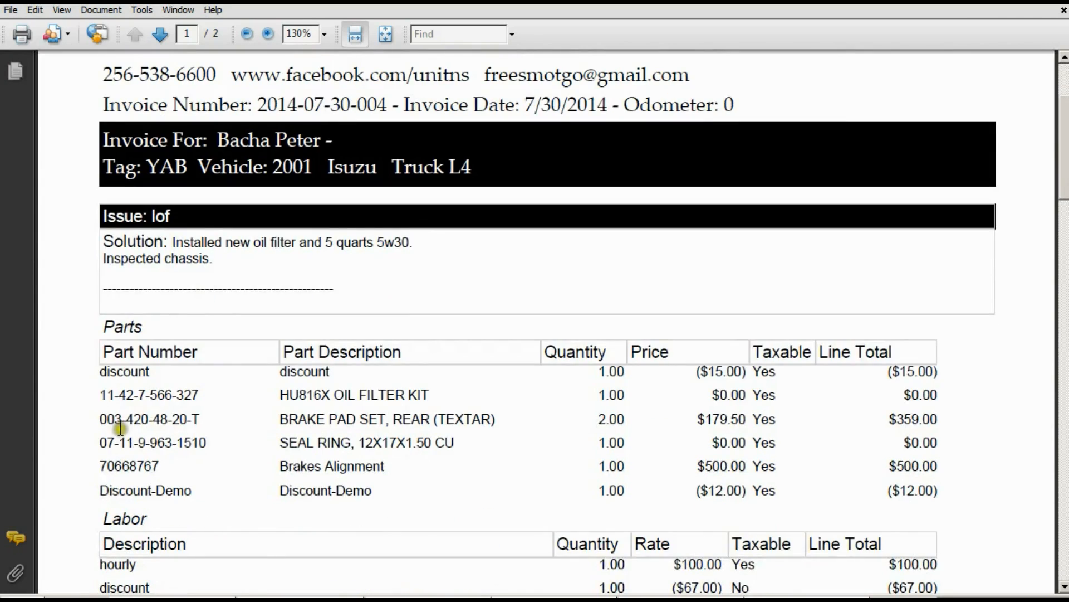
{"action": "scroll", "coordinate": [239, 397], "scroll_direction": "down", "scroll_amount": 2}
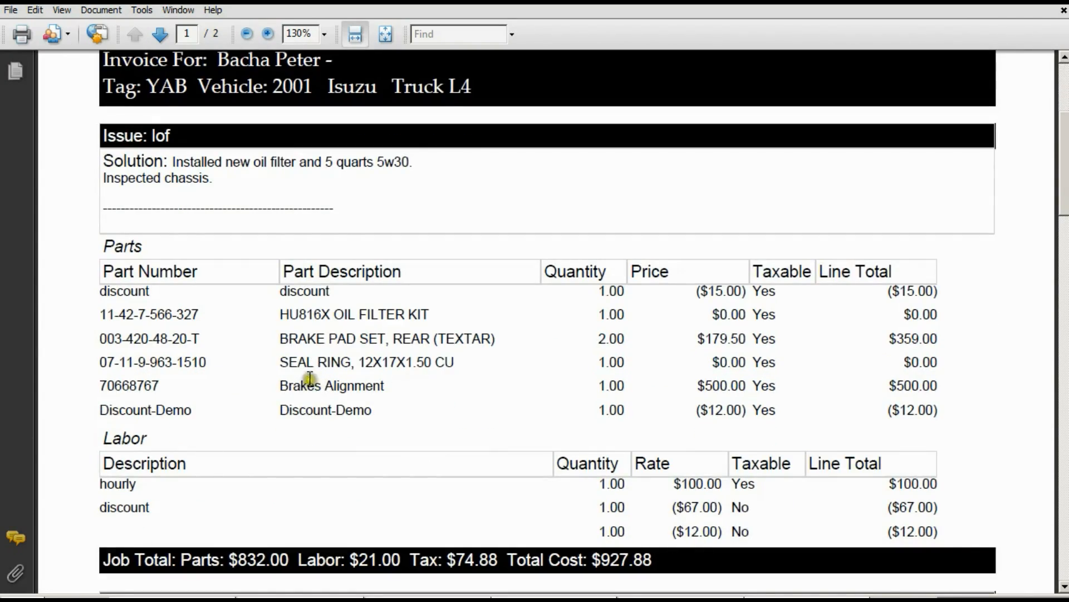
{"action": "left_click_drag", "start_coordinate": [280, 289], "coordinate": [355, 313]}
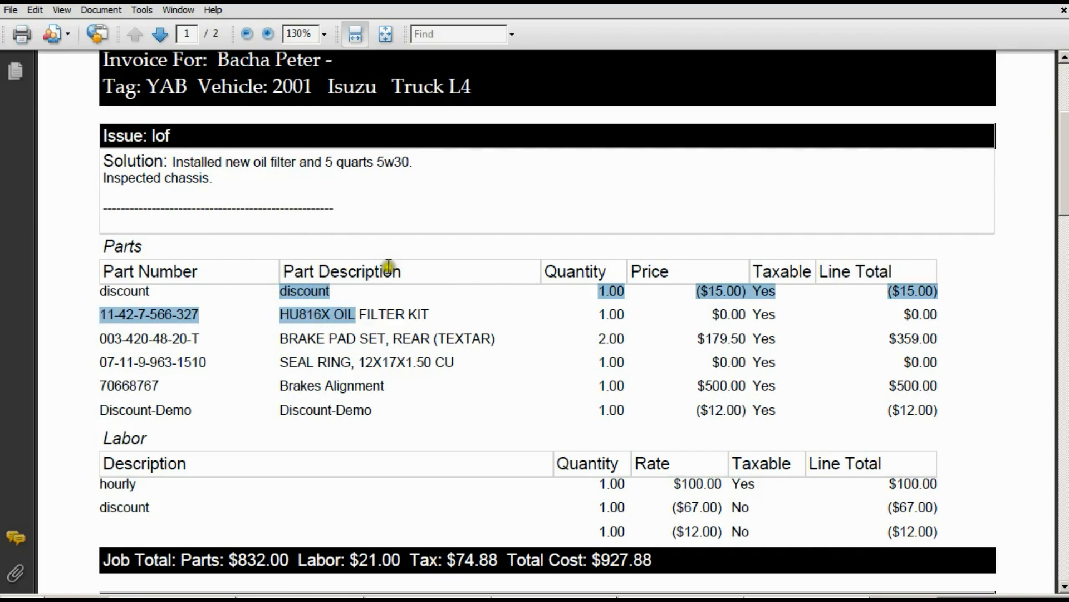
{"action": "left_click", "coordinate": [729, 294]}
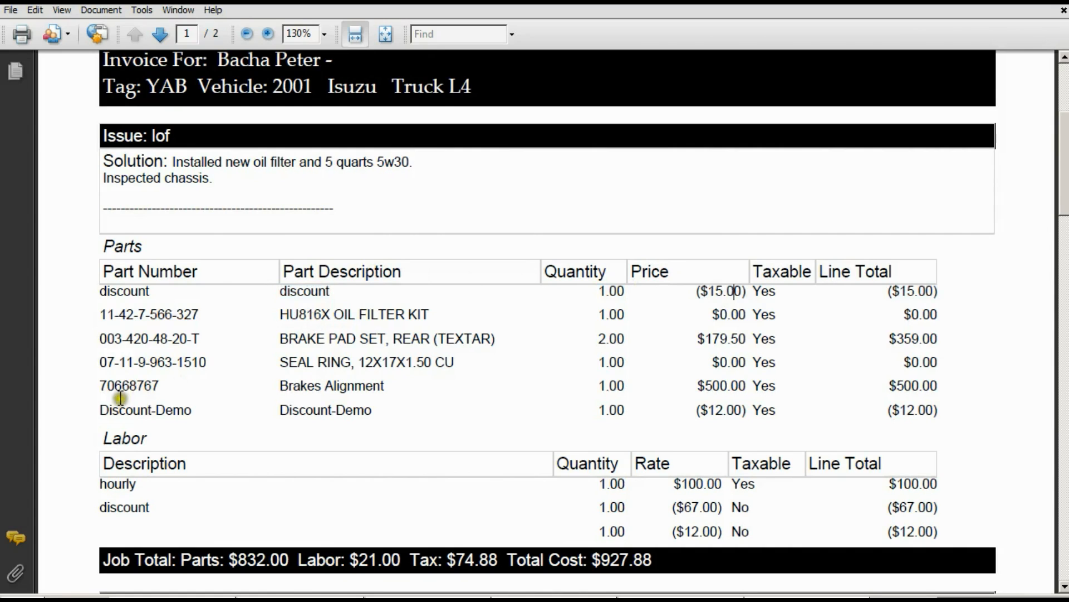
{"action": "left_click_drag", "start_coordinate": [103, 406], "coordinate": [203, 409]}
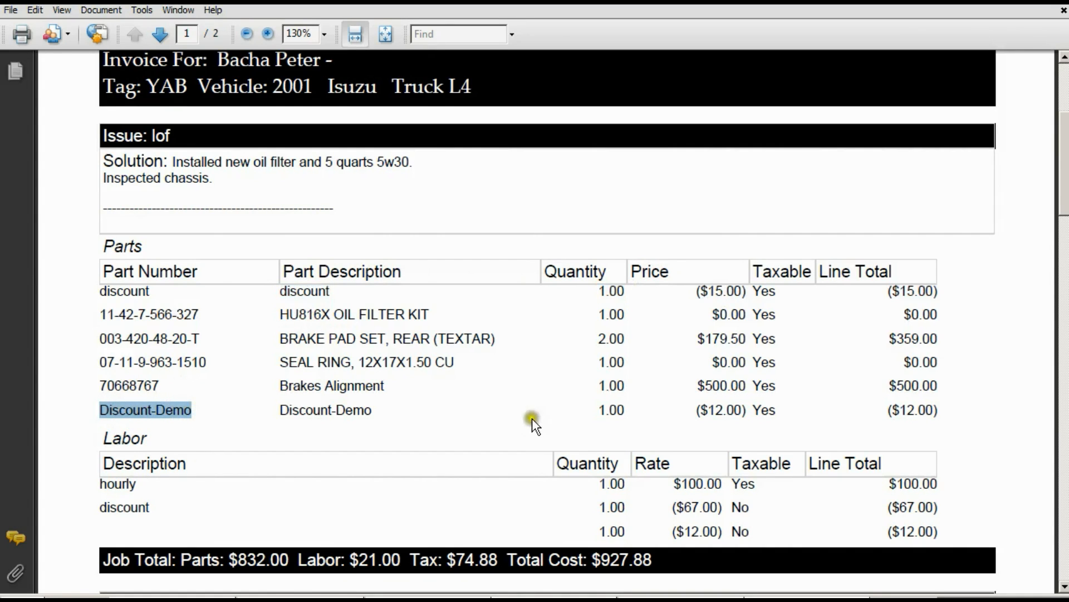
{"action": "scroll", "coordinate": [626, 342], "scroll_direction": "down", "scroll_amount": 1}
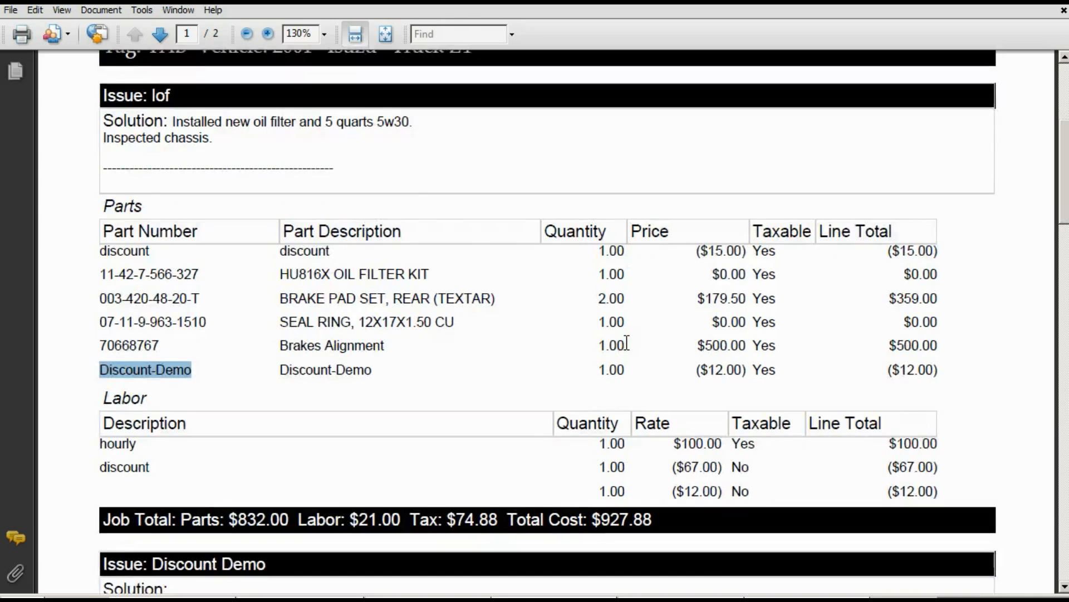
{"action": "scroll", "coordinate": [627, 343], "scroll_direction": "down", "scroll_amount": 1}
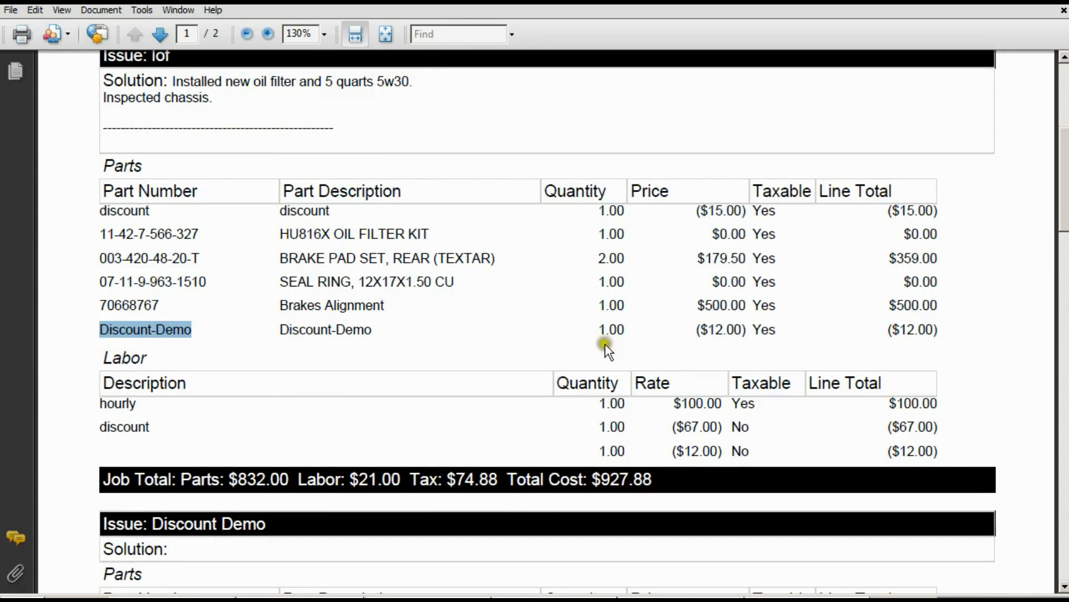
{"action": "left_click", "coordinate": [595, 426]}
{"action": "left_click_drag", "start_coordinate": [595, 426], "coordinate": [626, 411]}
{"action": "scroll", "coordinate": [610, 426], "scroll_direction": "down", "scroll_amount": 1}
{"action": "scroll", "coordinate": [627, 413], "scroll_direction": "down", "scroll_amount": 4}
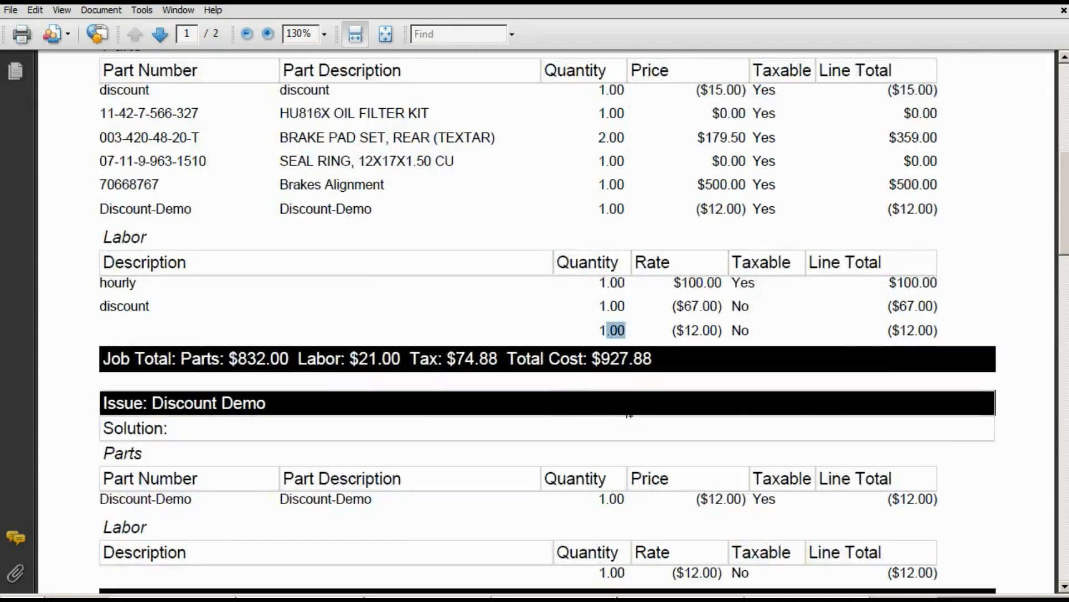
{"action": "scroll", "coordinate": [627, 413], "scroll_direction": "down", "scroll_amount": 1}
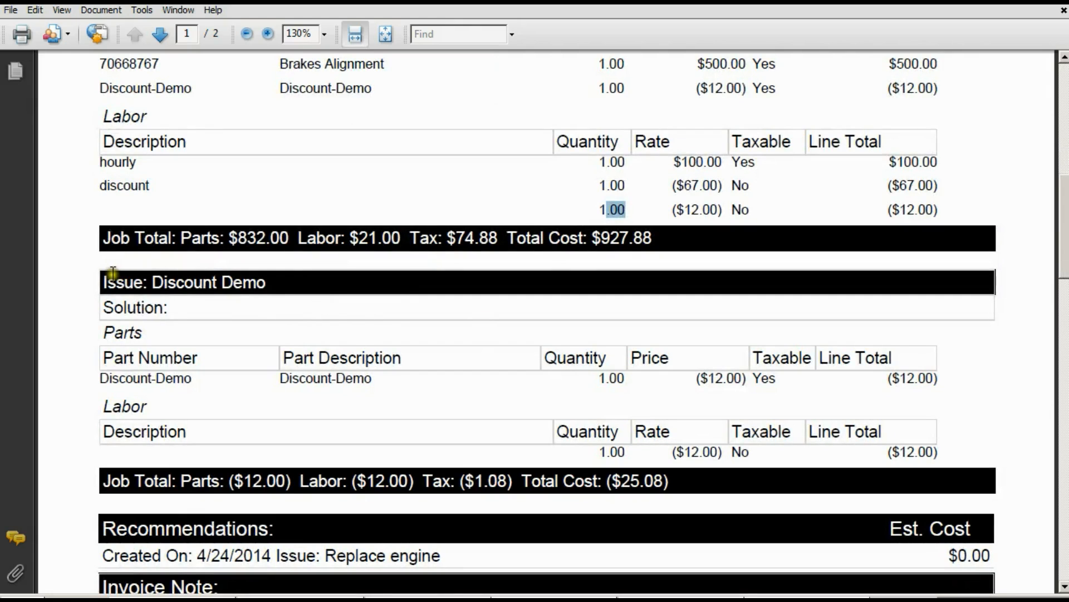
{"action": "left_click_drag", "start_coordinate": [107, 278], "coordinate": [680, 486]}
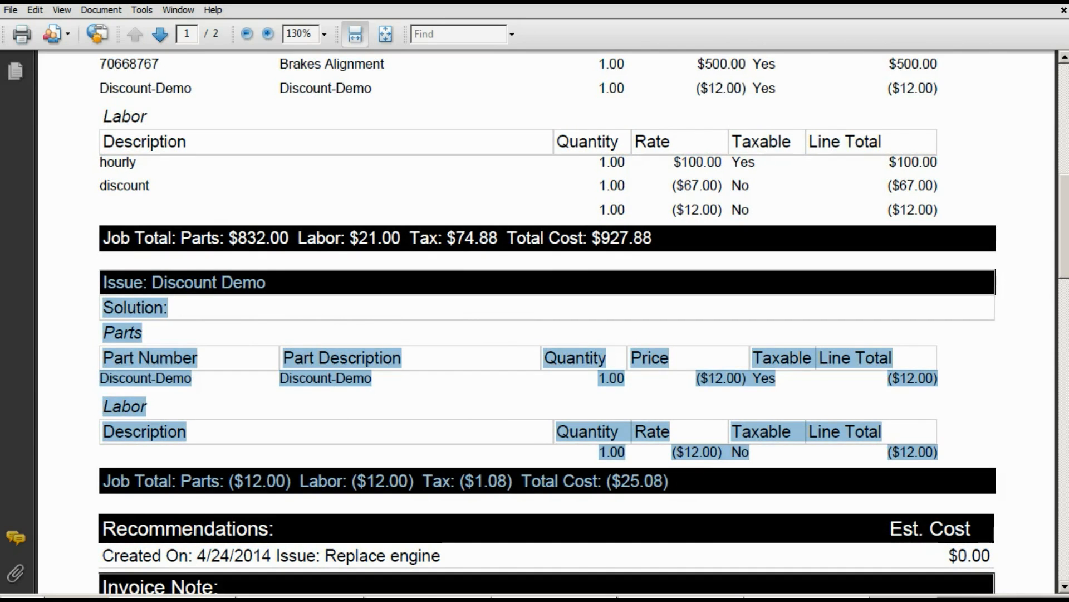
{"action": "scroll", "coordinate": [680, 486], "scroll_direction": "down", "scroll_amount": 3}
{"action": "scroll", "coordinate": [680, 486], "scroll_direction": "up", "scroll_amount": 15}
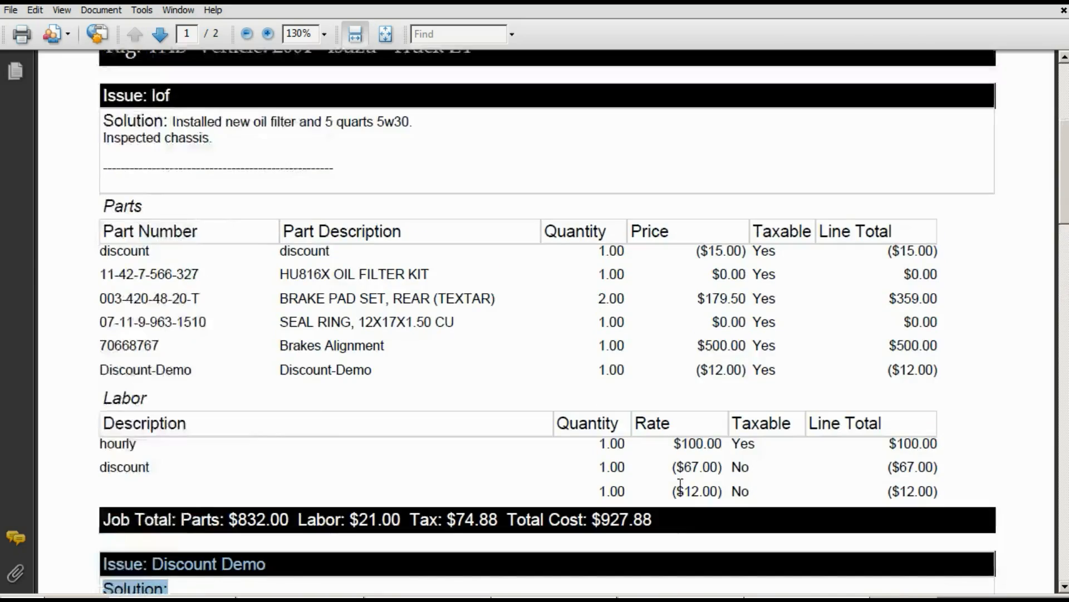
{"action": "scroll", "coordinate": [660, 179], "scroll_direction": "down", "scroll_amount": 15}
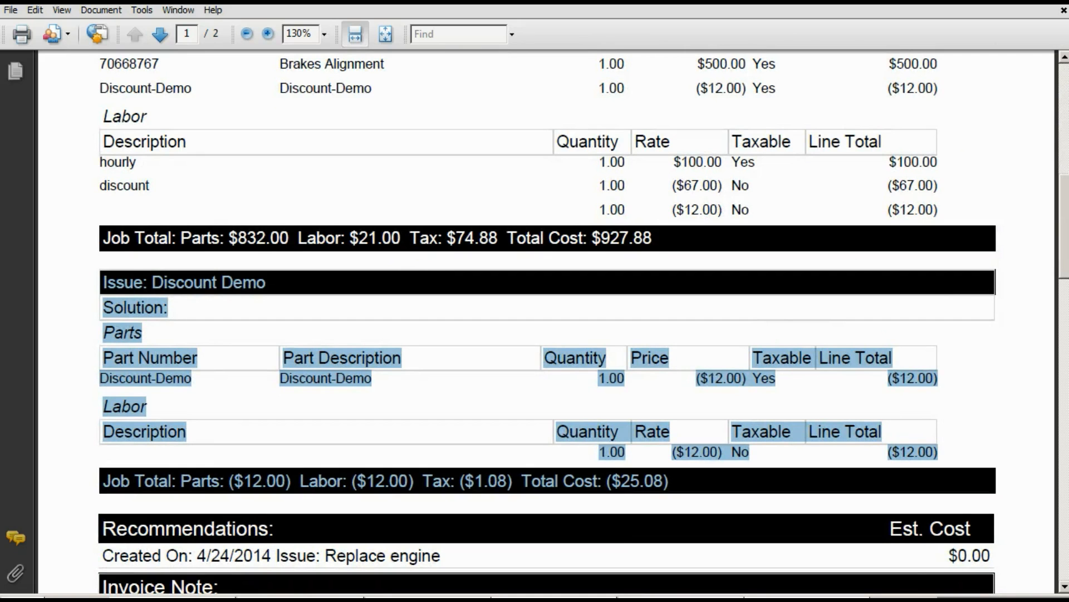
Back in the browser, set the invoice's status to Delivered and process the delivered invoices.
{"action": "key", "text": "alt+Tab"}
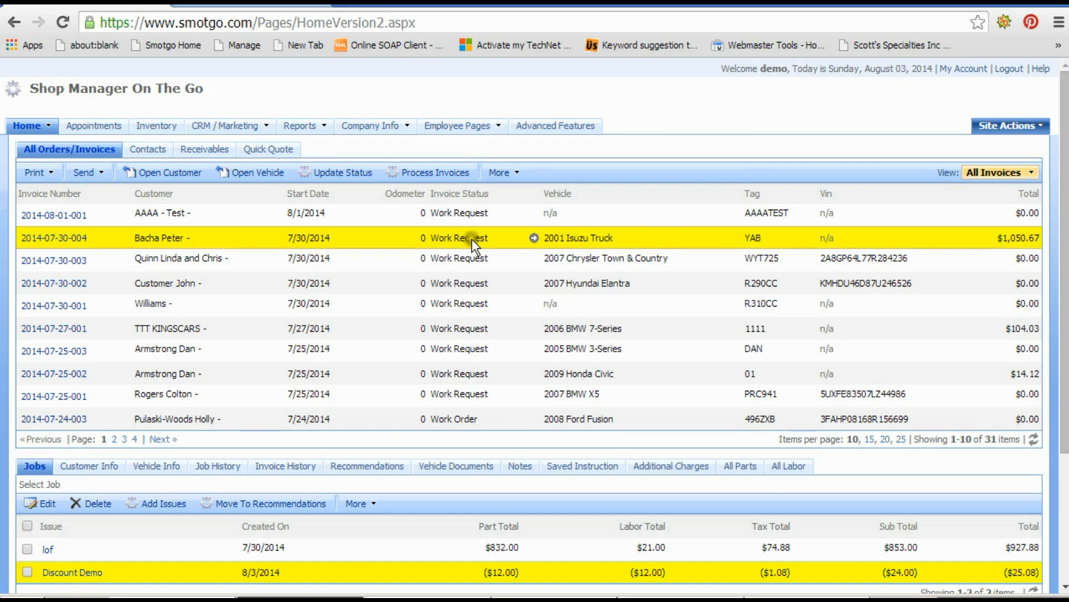
{"action": "left_click", "coordinate": [353, 172]}
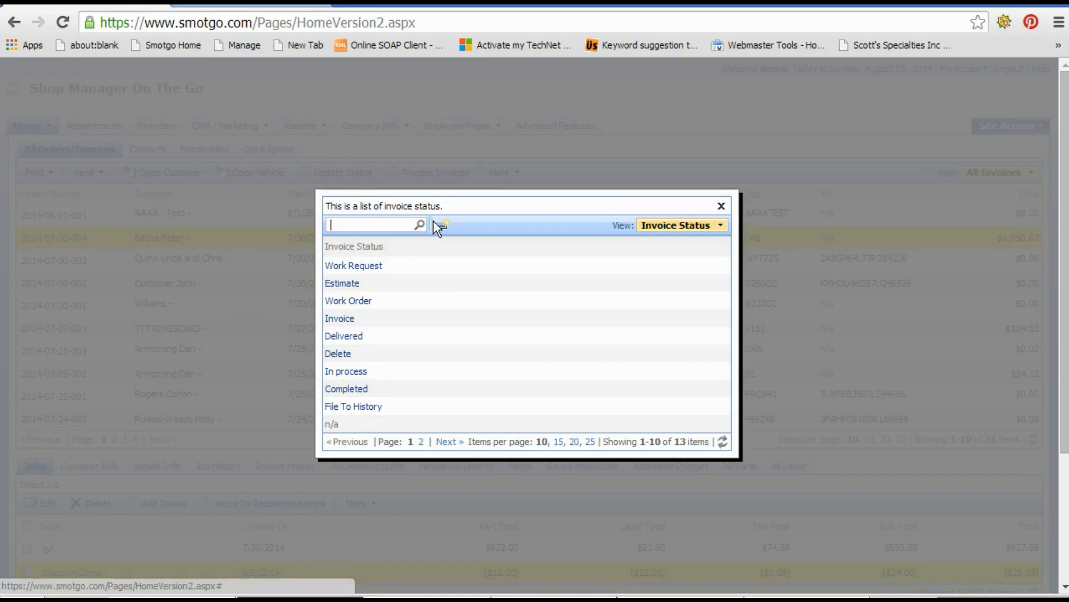
{"action": "left_click", "coordinate": [386, 336]}
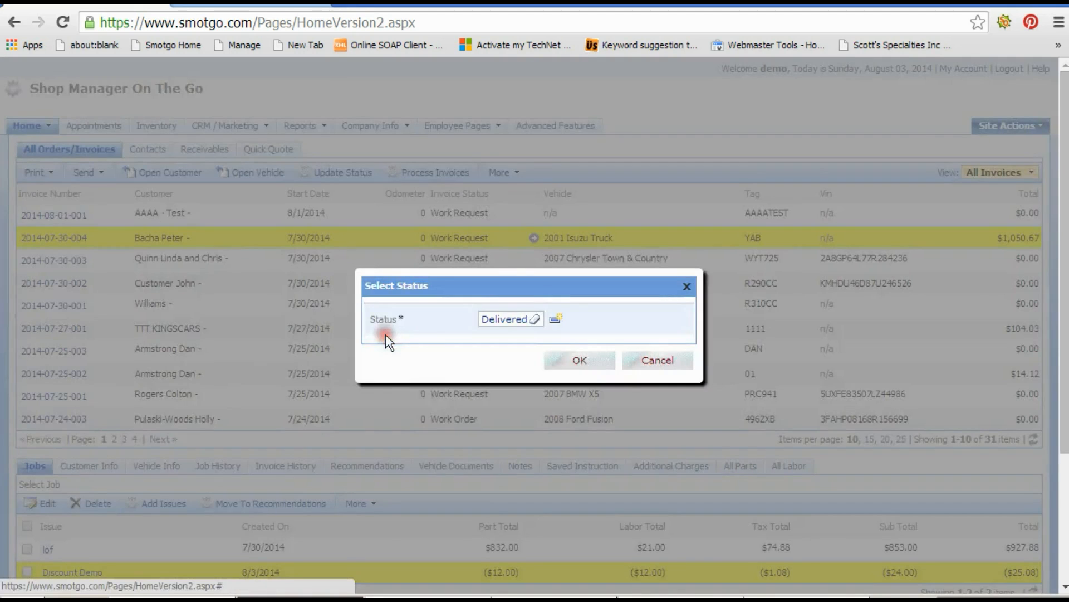
{"action": "left_click", "coordinate": [567, 359]}
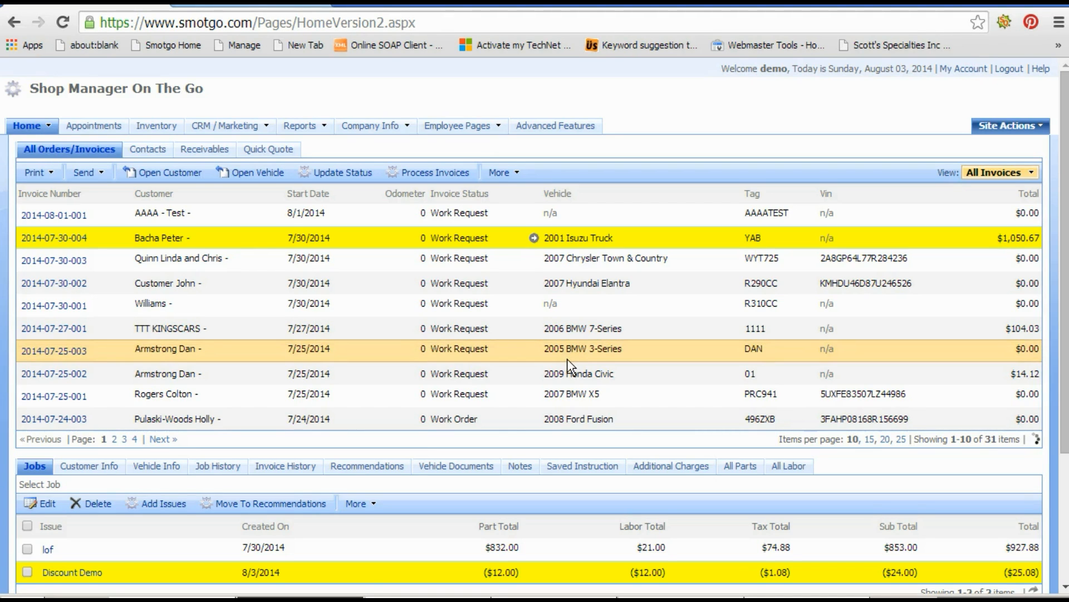
{"action": "left_click", "coordinate": [432, 174]}
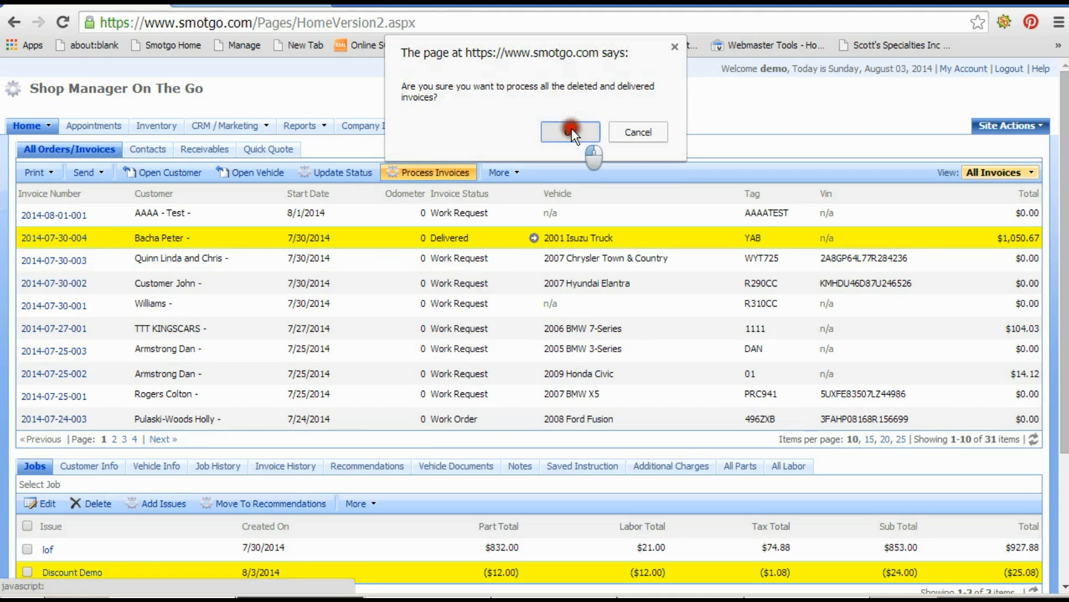
{"action": "left_click", "coordinate": [571, 132]}
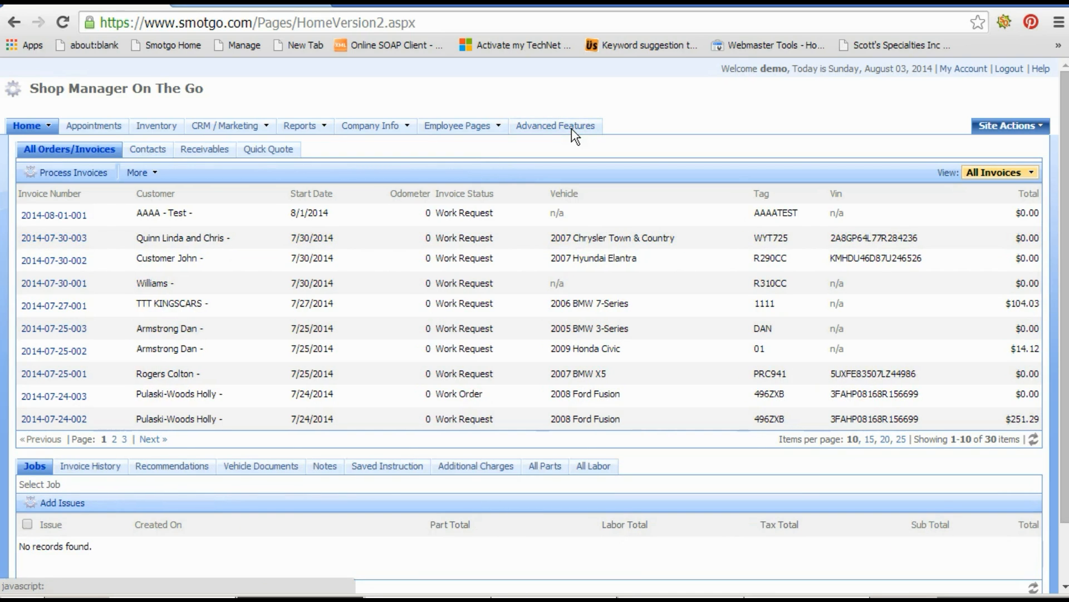
Open the Parts Sold report filtered to completion dates after 8/2/2014 and select a Discount-Demo line.
{"action": "mouse_move", "coordinate": [303, 125]}
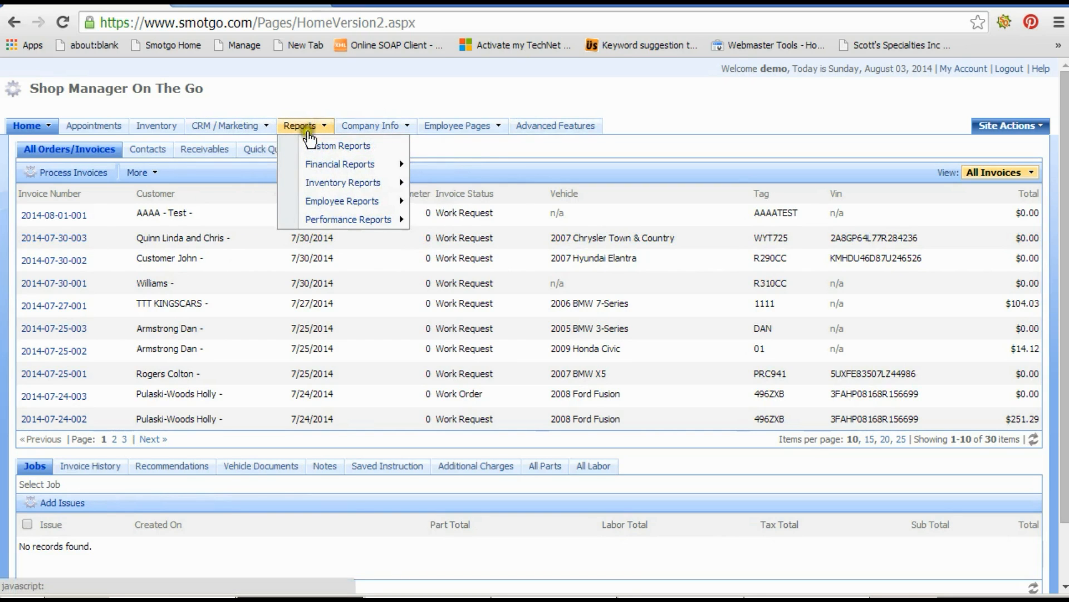
{"action": "mouse_move", "coordinate": [367, 182]}
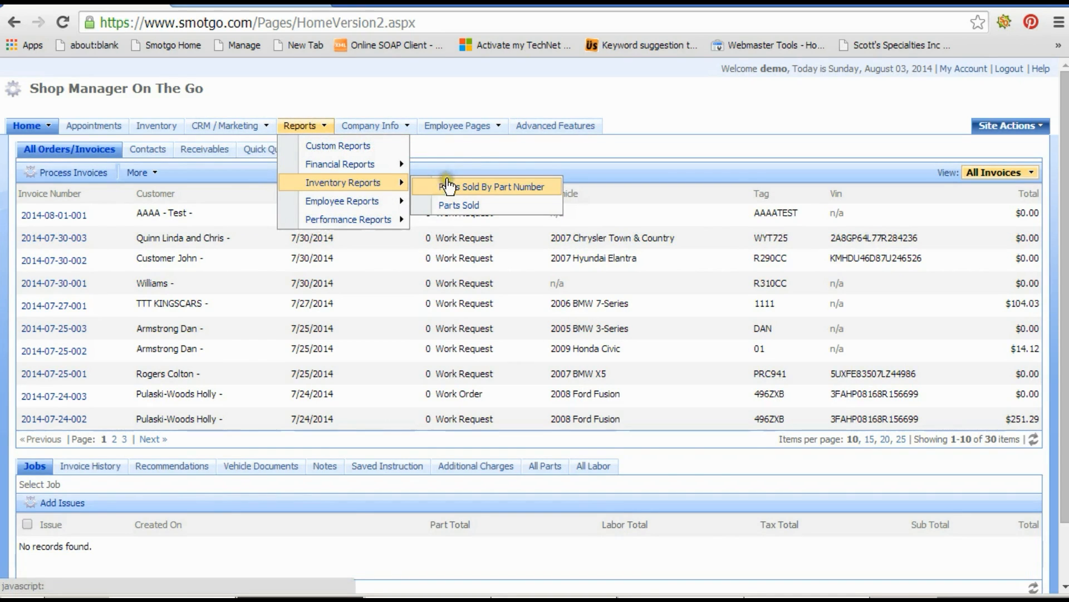
{"action": "left_click", "coordinate": [459, 206]}
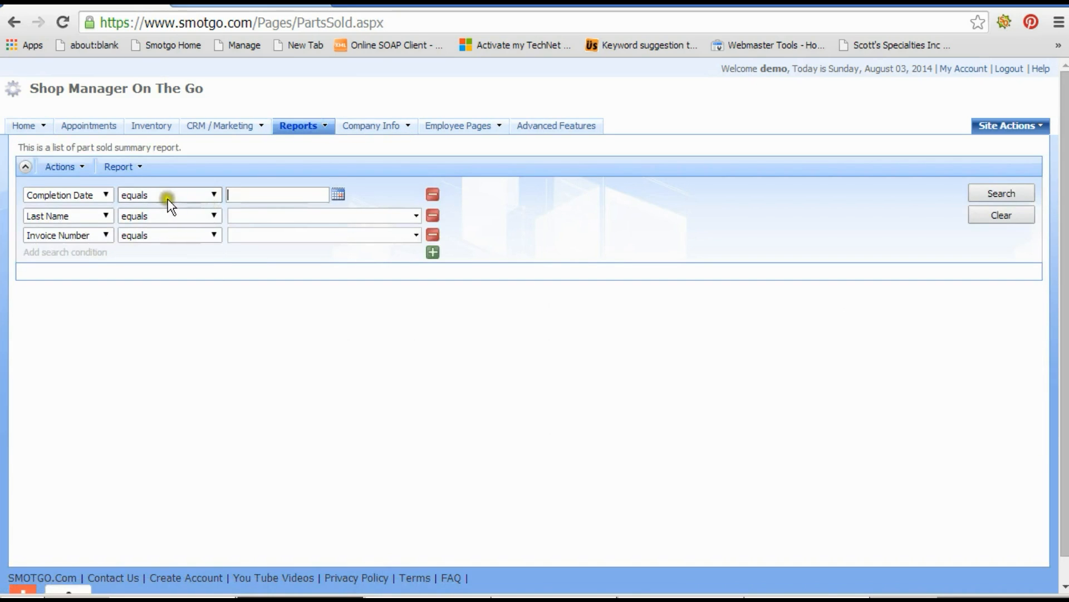
{"action": "left_click", "coordinate": [189, 196]}
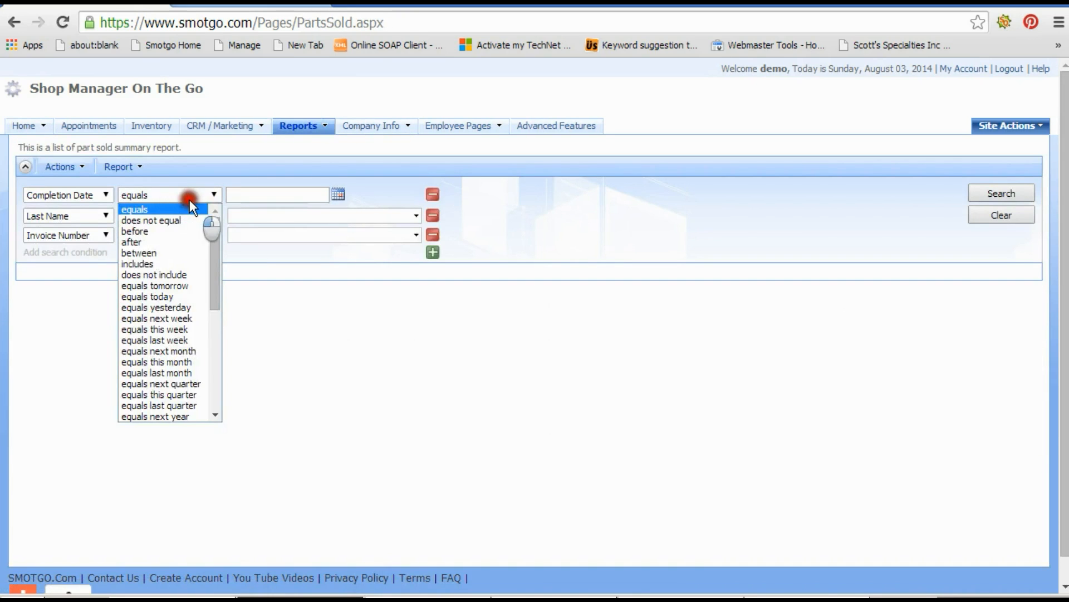
{"action": "left_click", "coordinate": [158, 241]}
{"action": "left_click", "coordinate": [337, 195]}
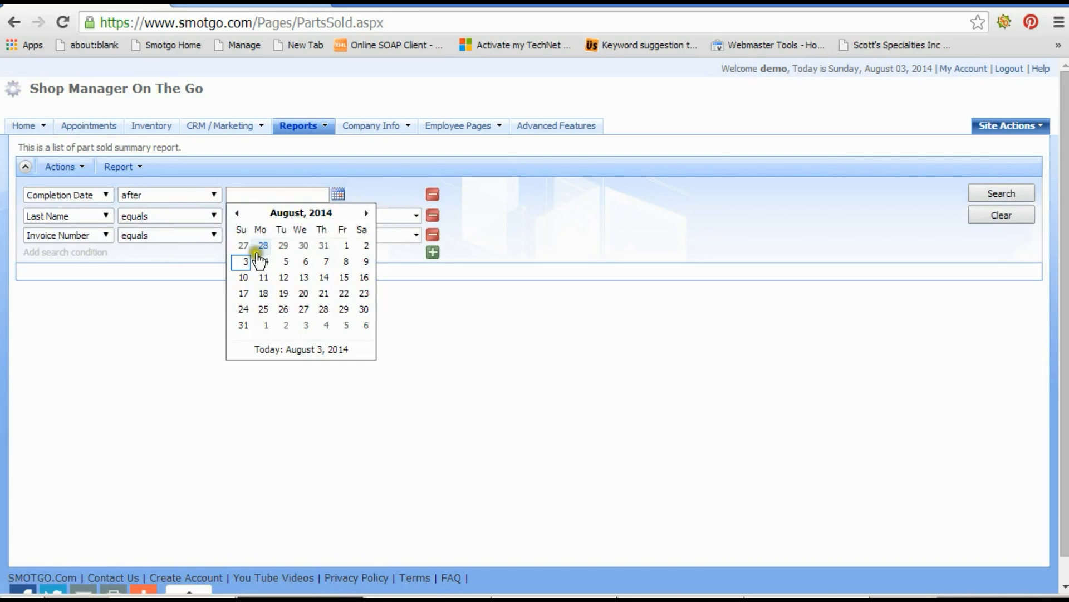
{"action": "left_click", "coordinate": [367, 245]}
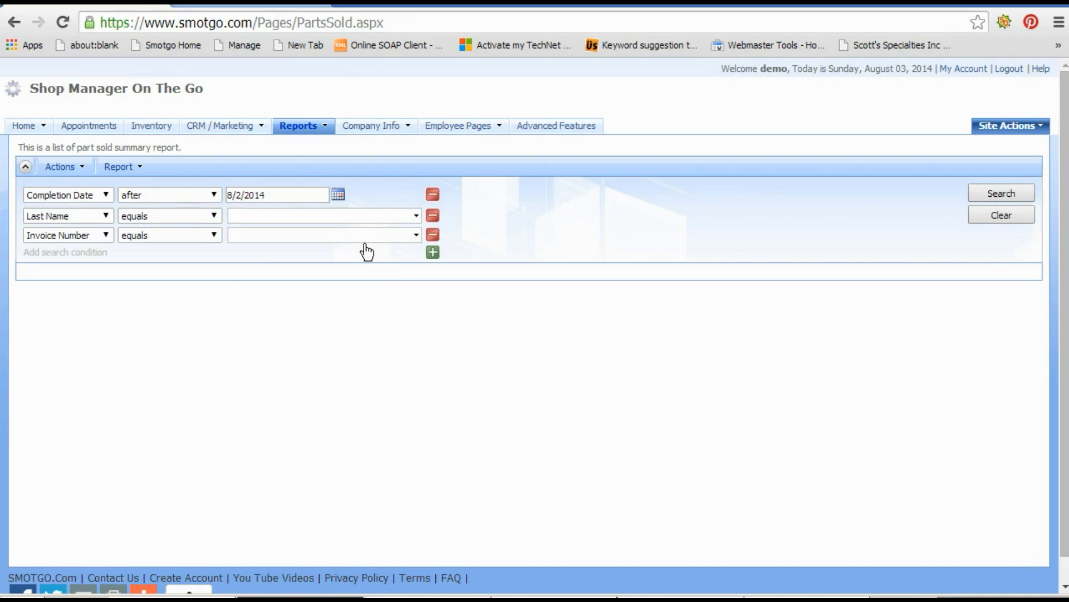
{"action": "left_click", "coordinate": [228, 211]}
{"action": "left_click", "coordinate": [978, 189]}
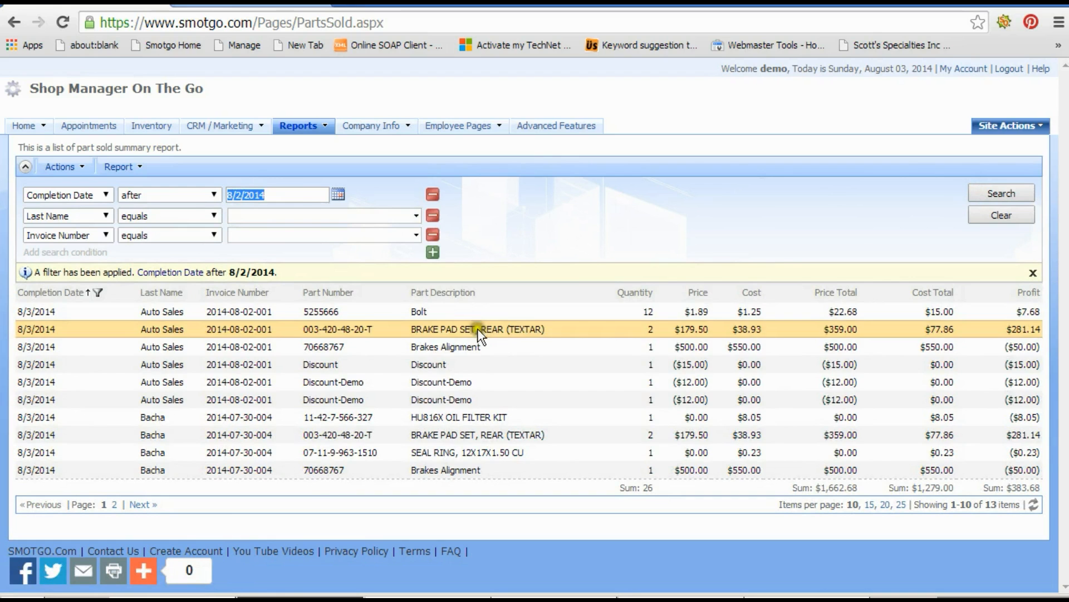
{"action": "left_click", "coordinate": [442, 379]}
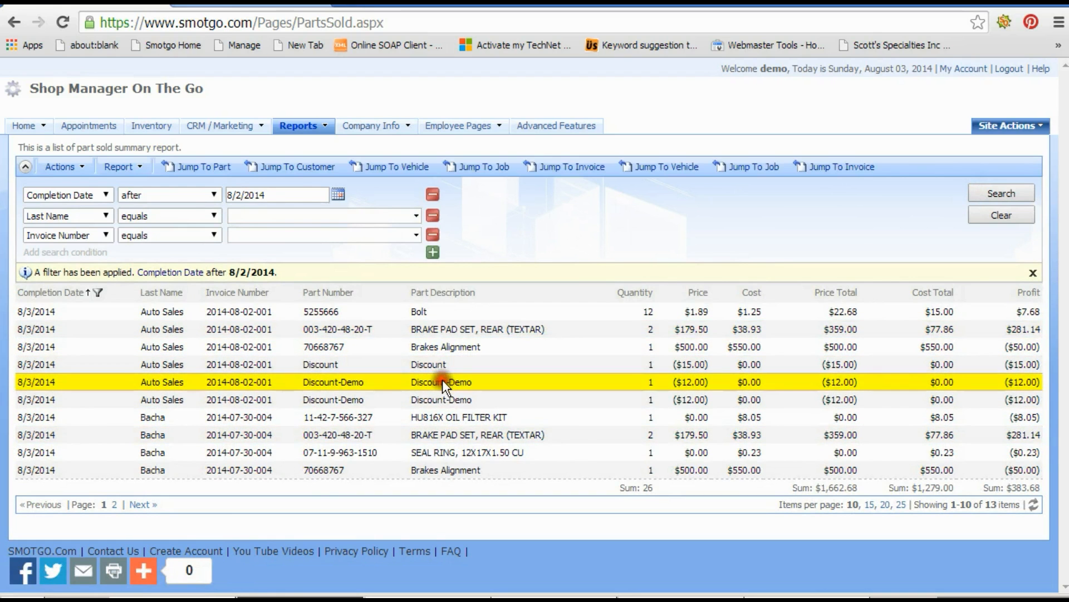
Filter the Parts Sold report's Part Number column to show only Discount lines.
{"action": "left_click", "coordinate": [443, 400]}
{"action": "mouse_move", "coordinate": [443, 398]}
{"action": "left_mouse_down"}
{"action": "mouse_move", "coordinate": [442, 360]}
{"action": "mouse_move", "coordinate": [437, 393]}
{"action": "mouse_move", "coordinate": [436, 380]}
{"action": "left_mouse_up"}
{"action": "left_click", "coordinate": [436, 381]}
{"action": "left_click", "coordinate": [402, 292]}
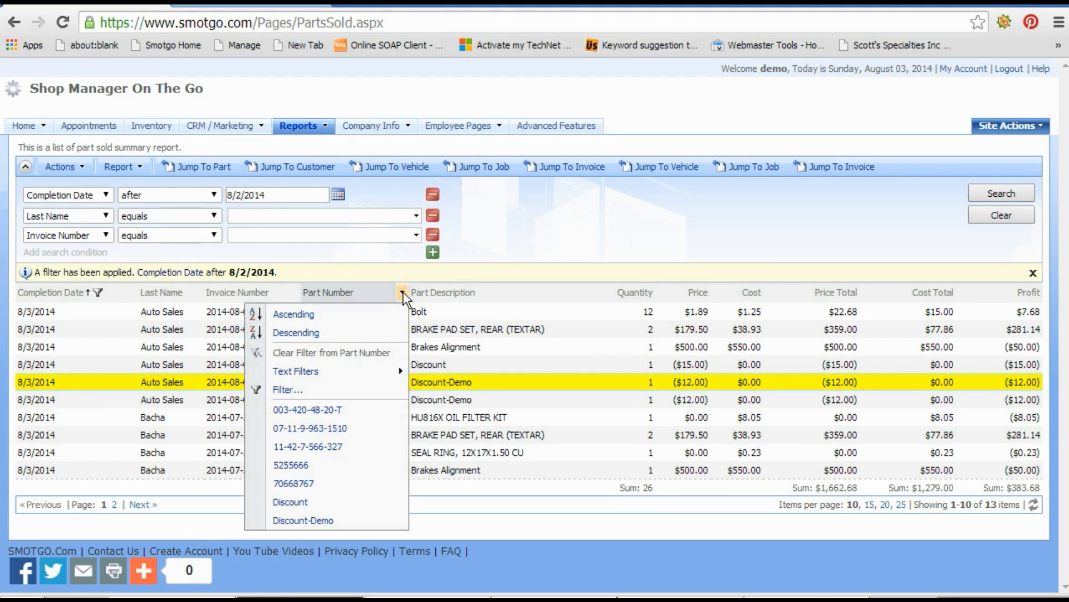
{"action": "left_click", "coordinate": [306, 504]}
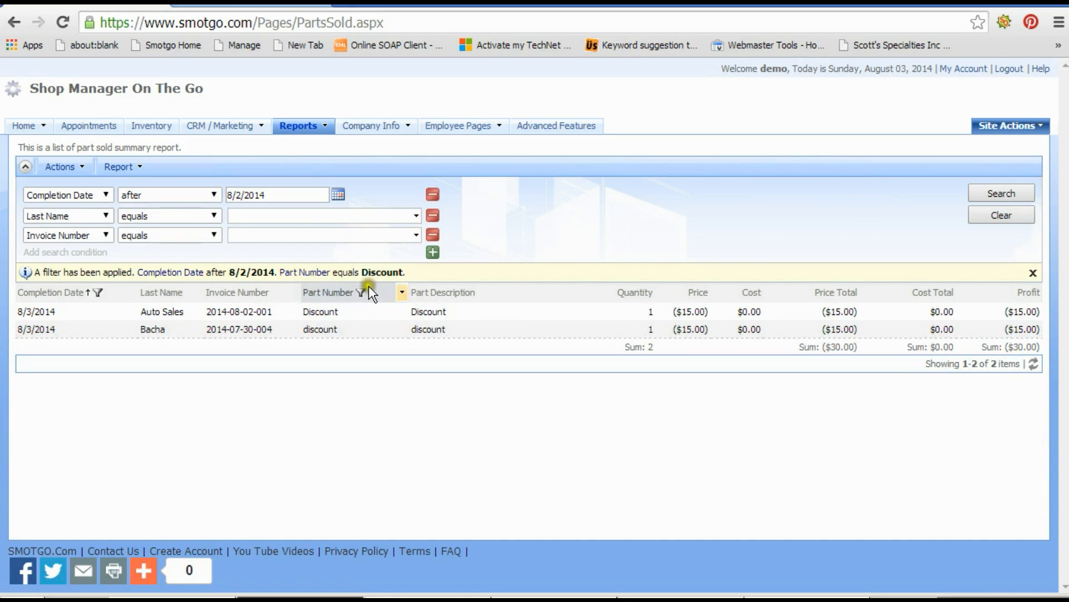
Change the Part Number filter to Discount-Demo and highlight the profit sum.
{"action": "left_click", "coordinate": [401, 293]}
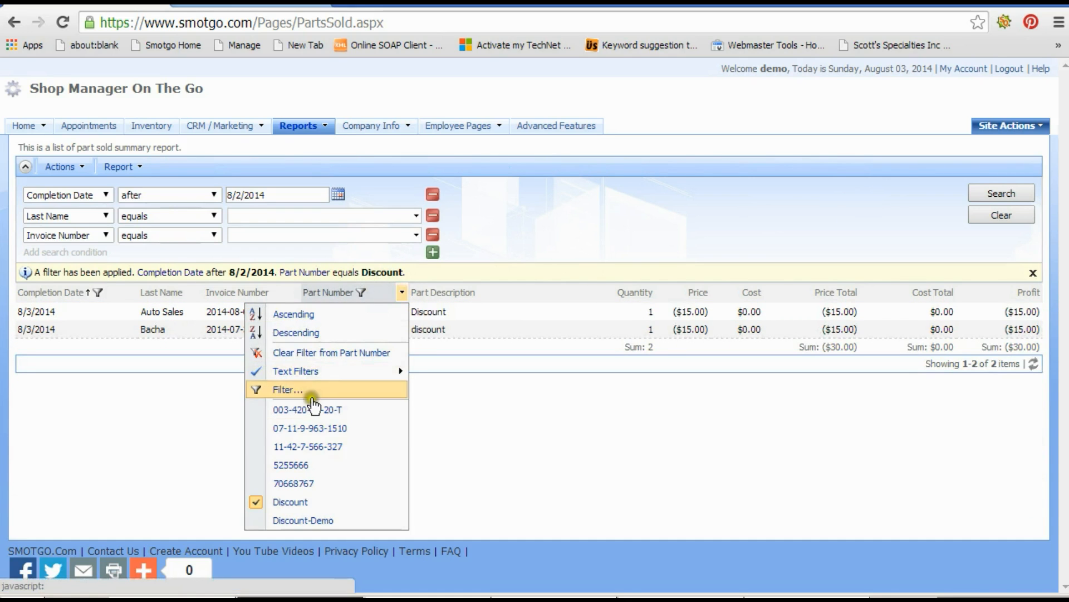
{"action": "left_click", "coordinate": [309, 520]}
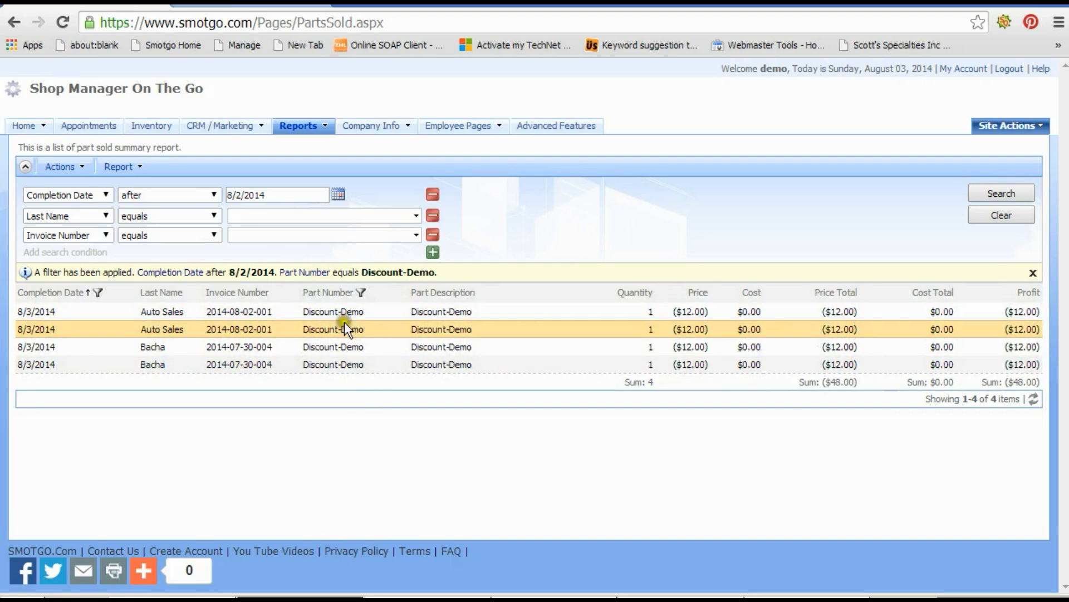
{"action": "left_click_drag", "start_coordinate": [1038, 382], "coordinate": [1005, 384]}
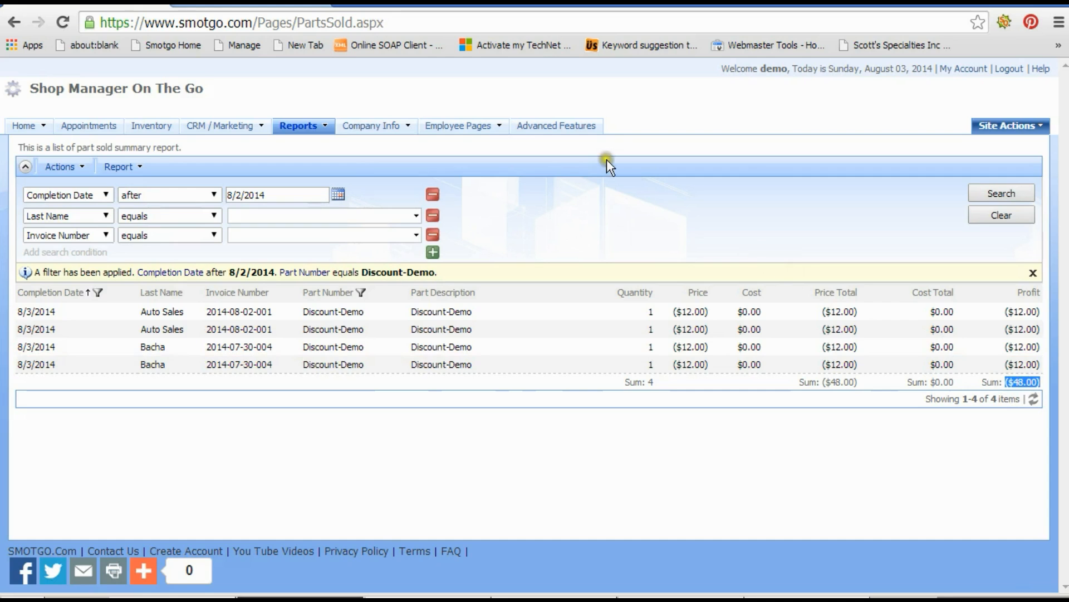
Open the Labor Report and search for completion dates after 8/2/2014.
{"action": "mouse_move", "coordinate": [324, 133]}
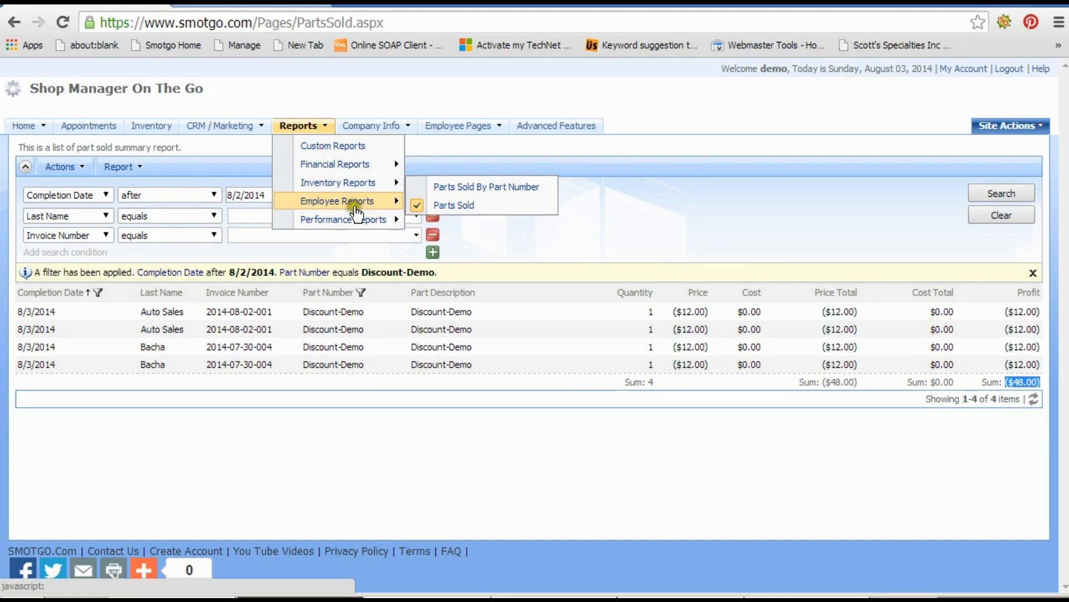
{"action": "mouse_move", "coordinate": [356, 210]}
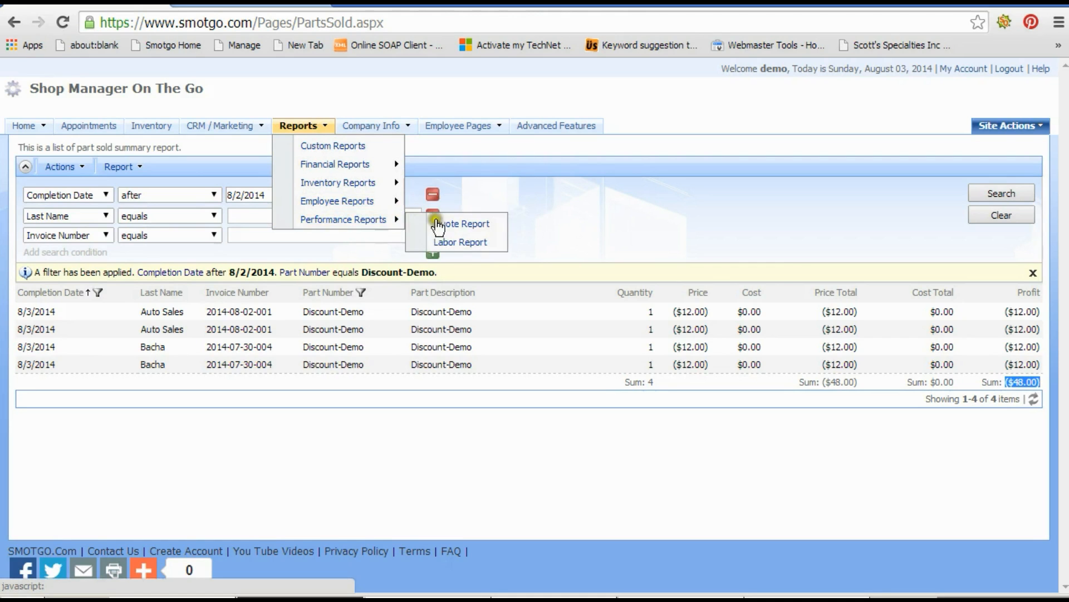
{"action": "left_click", "coordinate": [452, 243]}
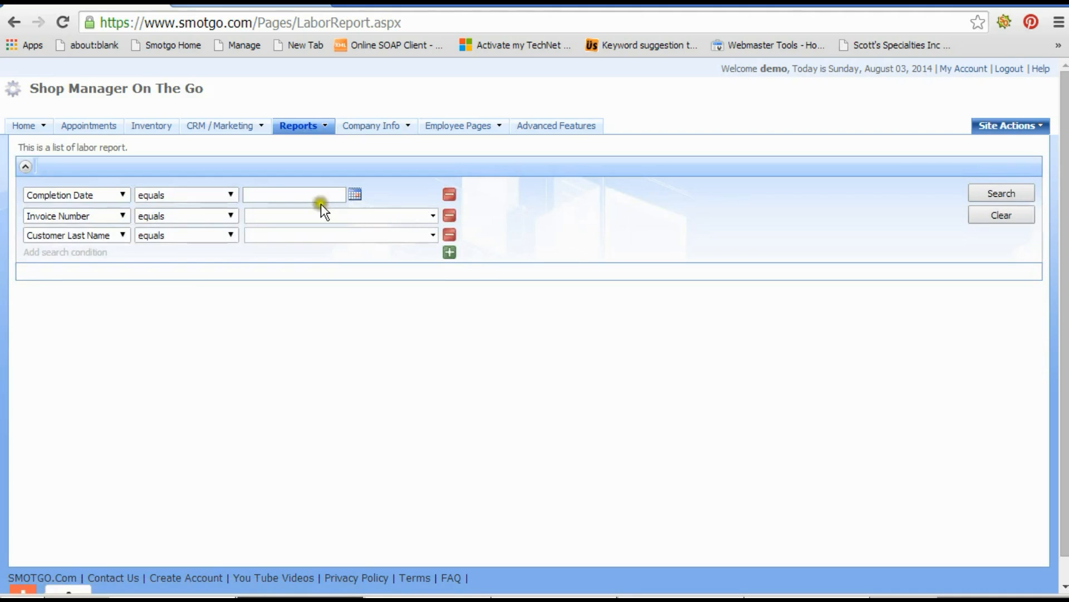
{"action": "left_click", "coordinate": [231, 195]}
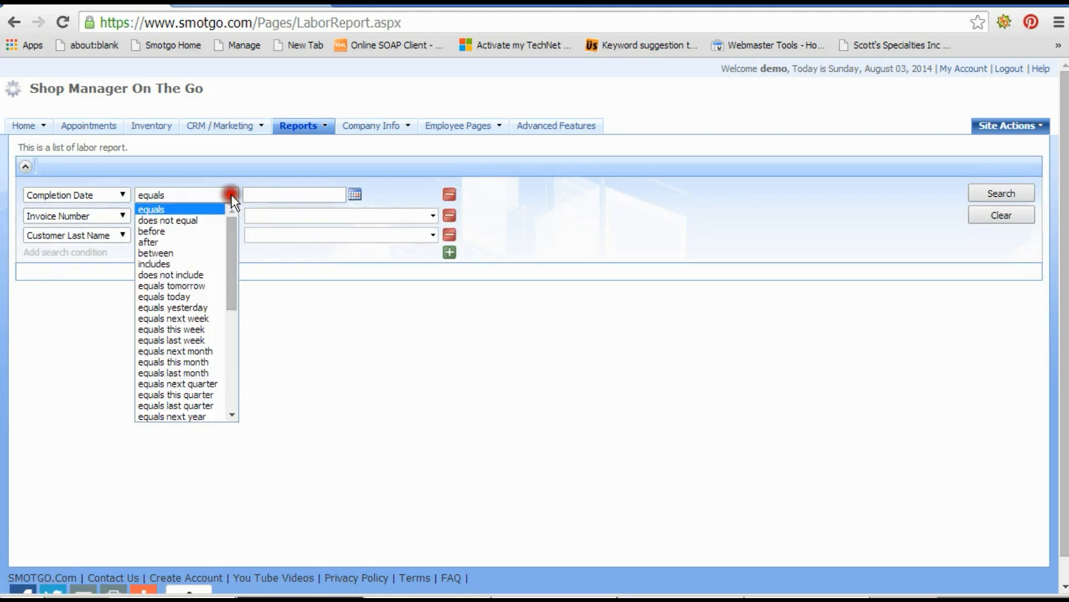
{"action": "left_click", "coordinate": [188, 237]}
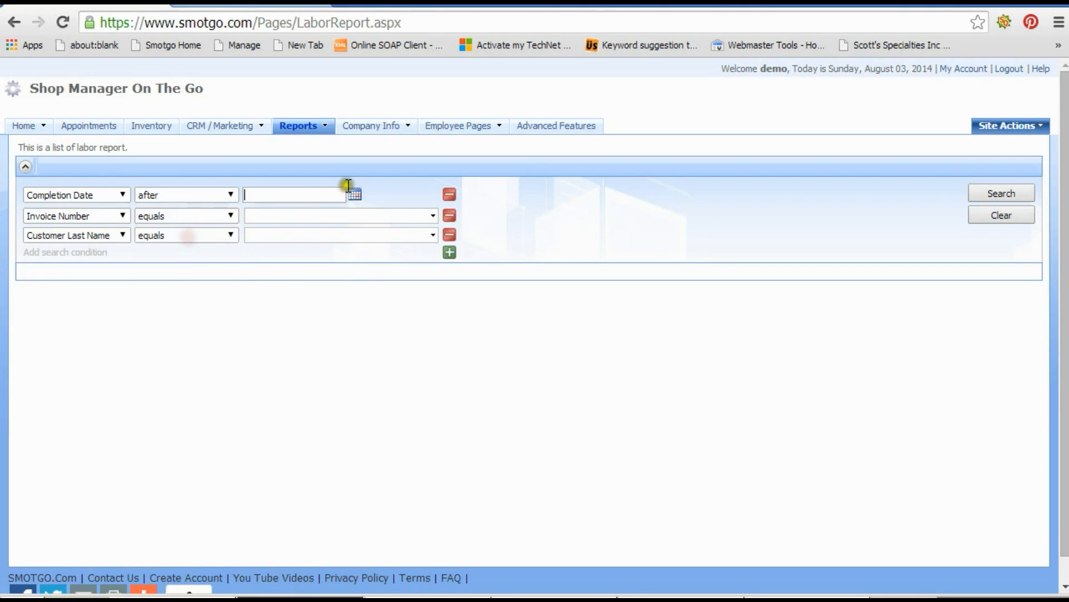
{"action": "left_click", "coordinate": [354, 193]}
{"action": "left_click", "coordinate": [380, 247]}
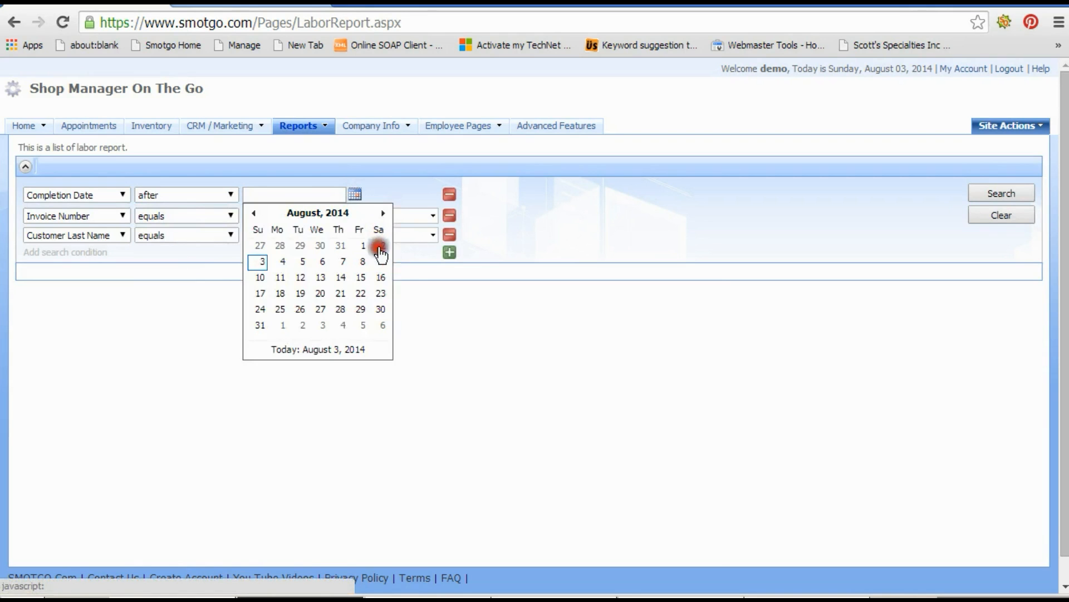
{"action": "left_click", "coordinate": [989, 190]}
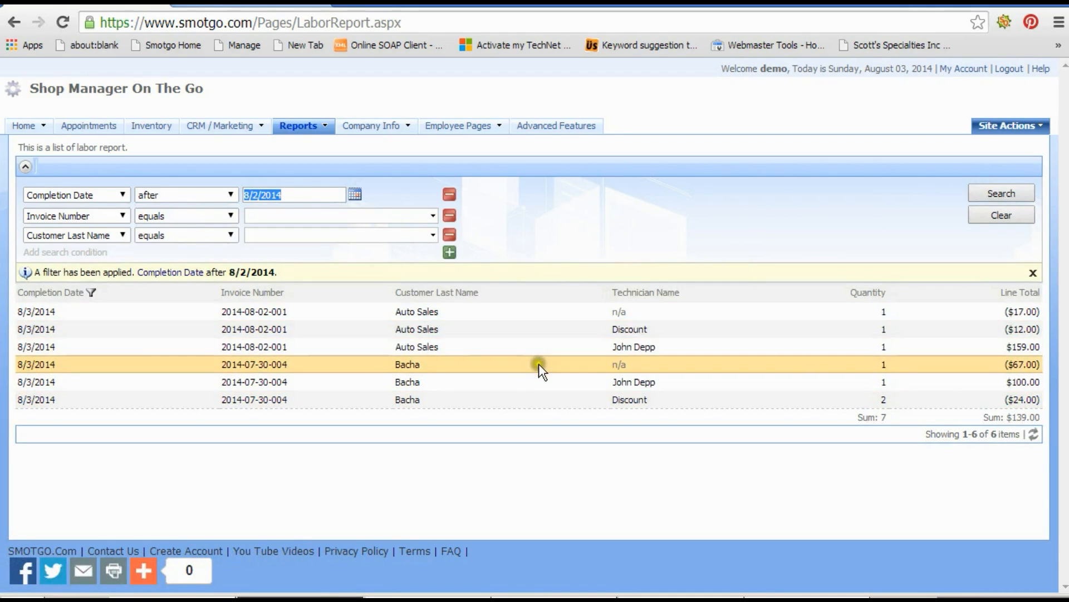
Select the discount labor lines and filter the Technician Name column to Discount.
{"action": "left_click", "coordinate": [637, 332]}
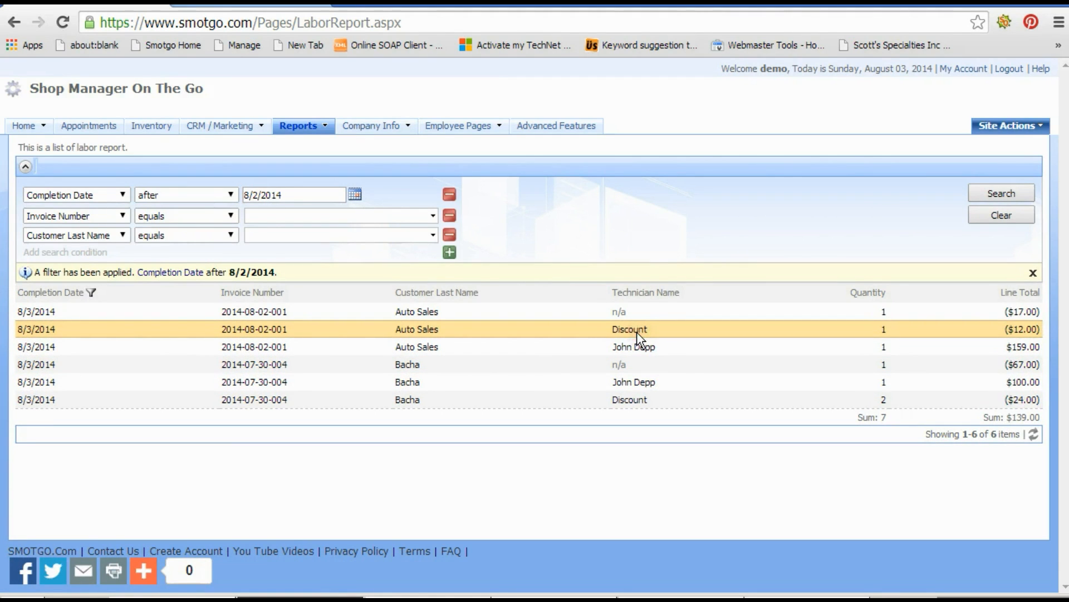
{"action": "left_click", "coordinate": [647, 312]}
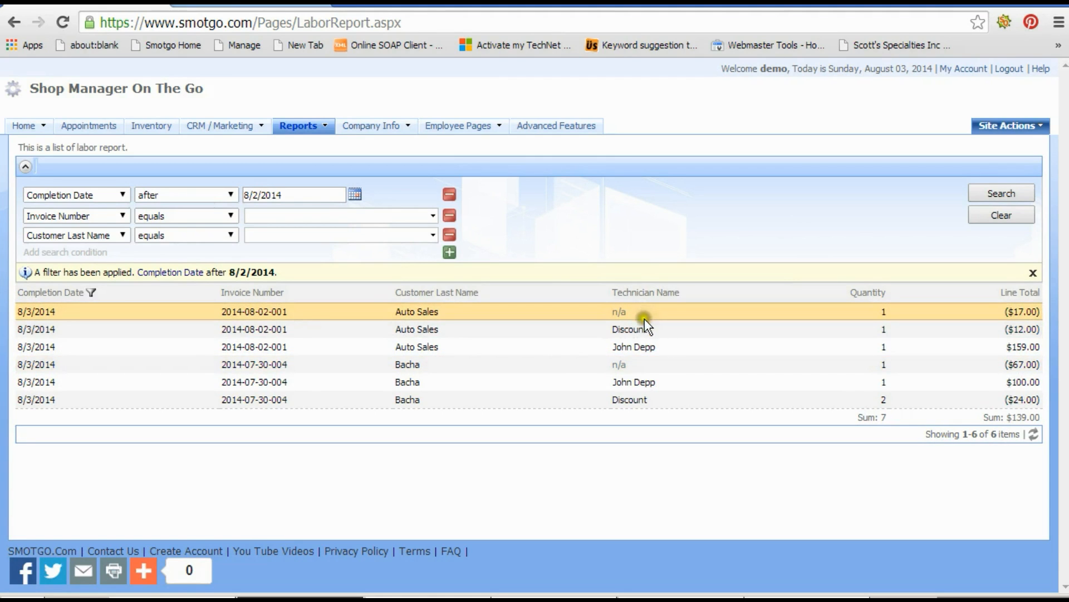
{"action": "left_click", "coordinate": [637, 354]}
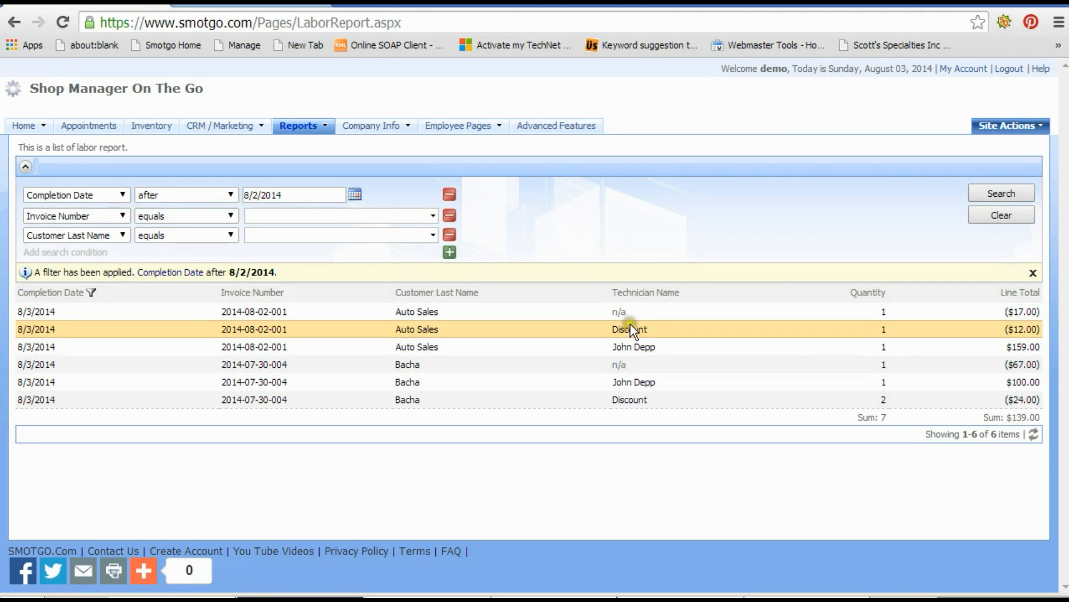
{"action": "left_click", "coordinate": [661, 339]}
{"action": "left_click", "coordinate": [651, 315]}
{"action": "left_click", "coordinate": [781, 292]}
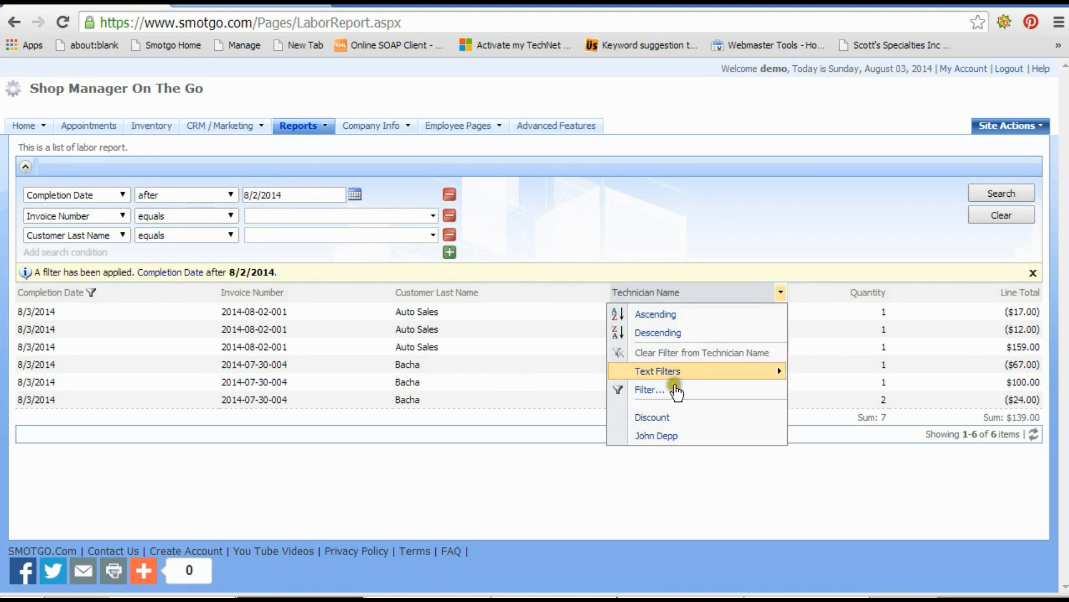
{"action": "left_click", "coordinate": [673, 417]}
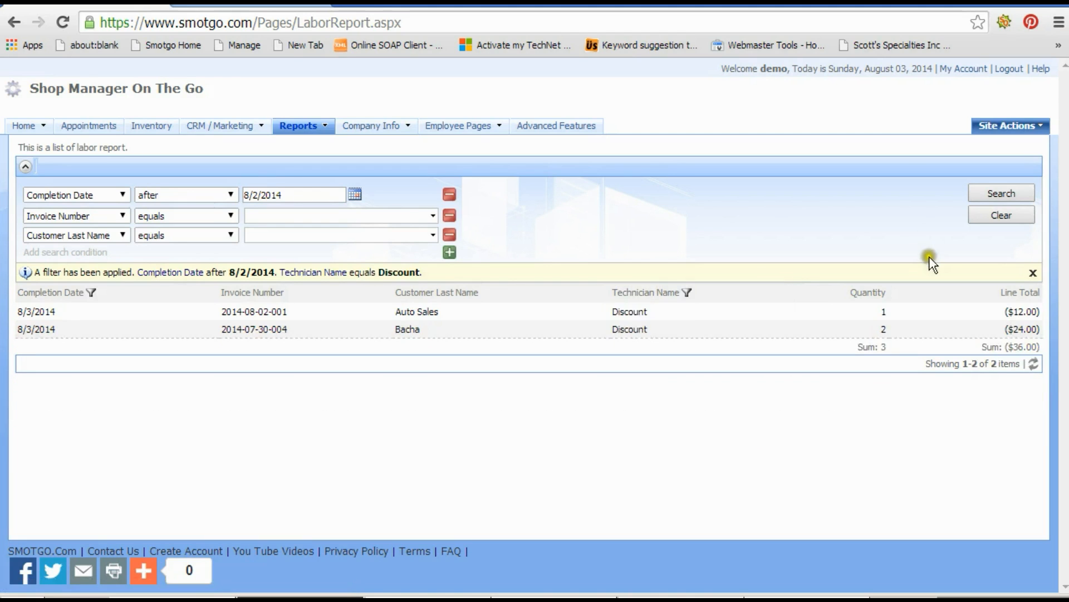
{"action": "left_click_drag", "start_coordinate": [1039, 344], "coordinate": [1007, 349]}
{"action": "left_click", "coordinate": [629, 316]}
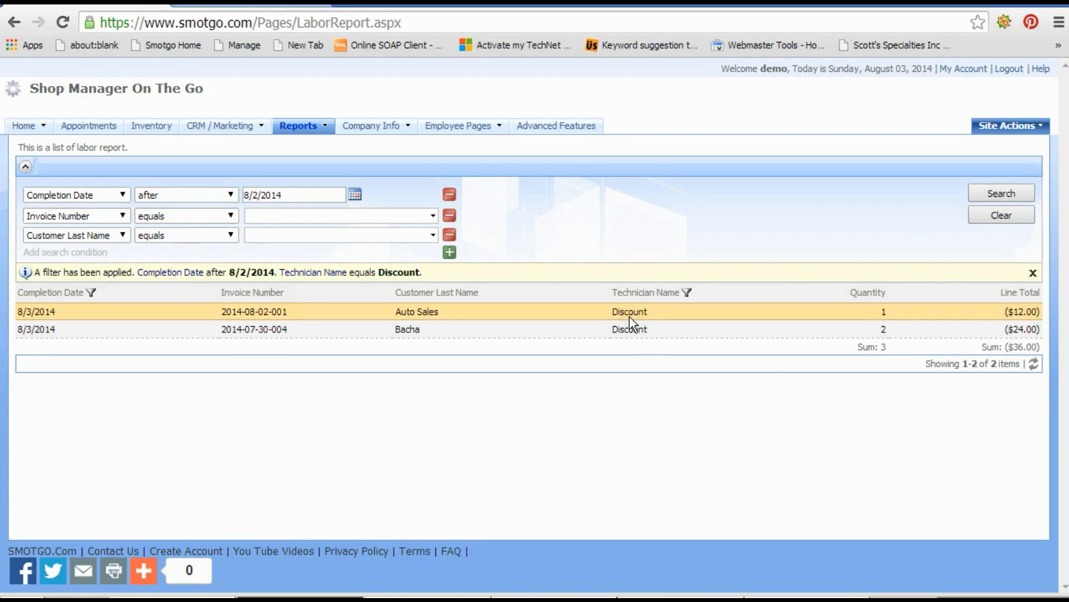
Search the inventory parts list for part number Discount-Demo.
{"action": "left_click", "coordinate": [160, 128]}
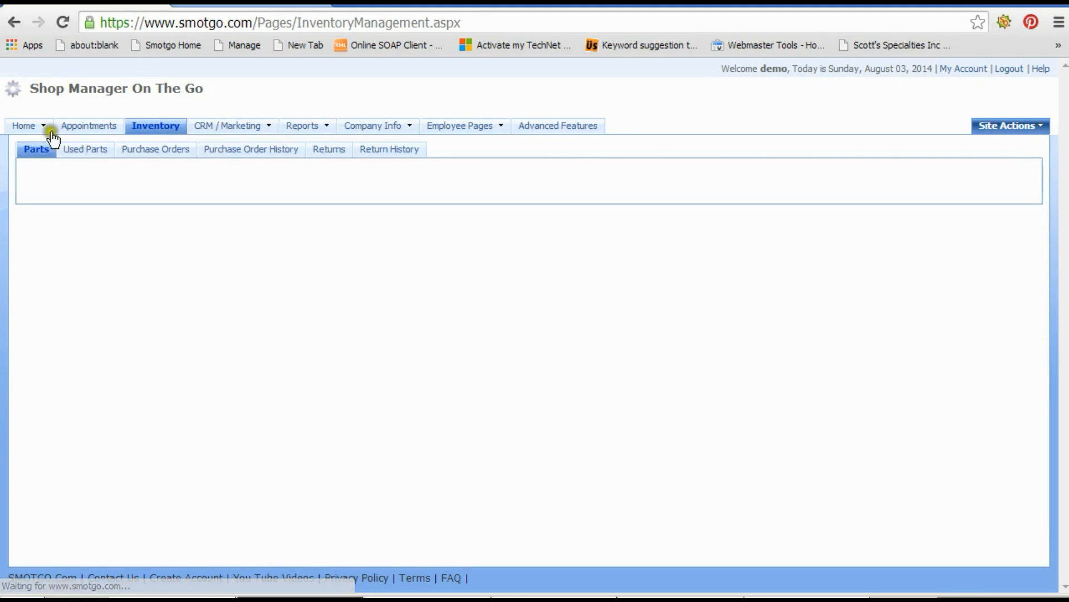
{"action": "type", "text": "dis"}
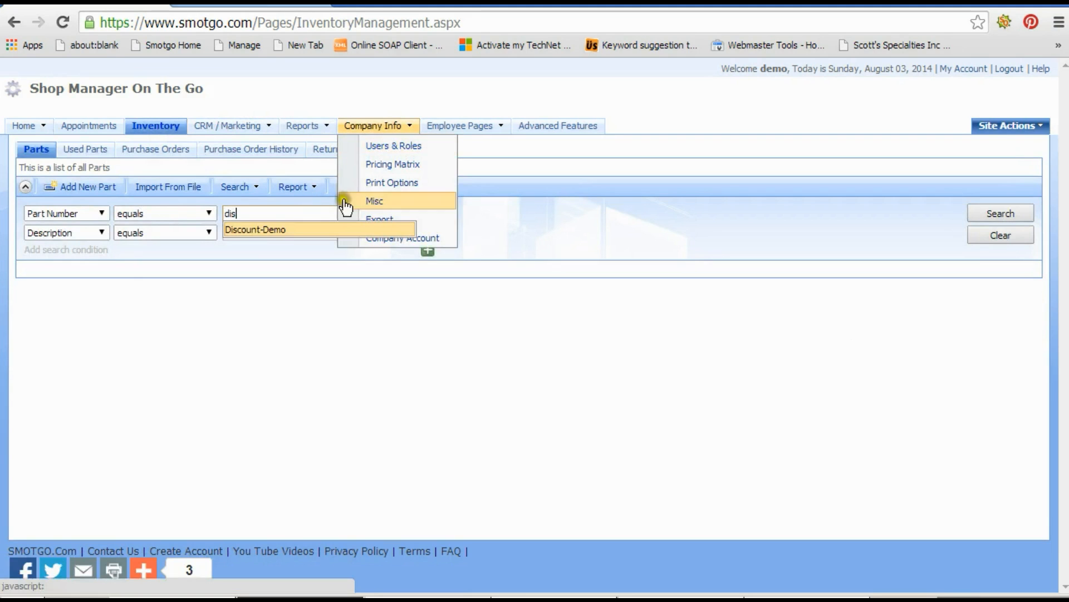
{"action": "left_click", "coordinate": [301, 232]}
{"action": "left_click", "coordinate": [1010, 212]}
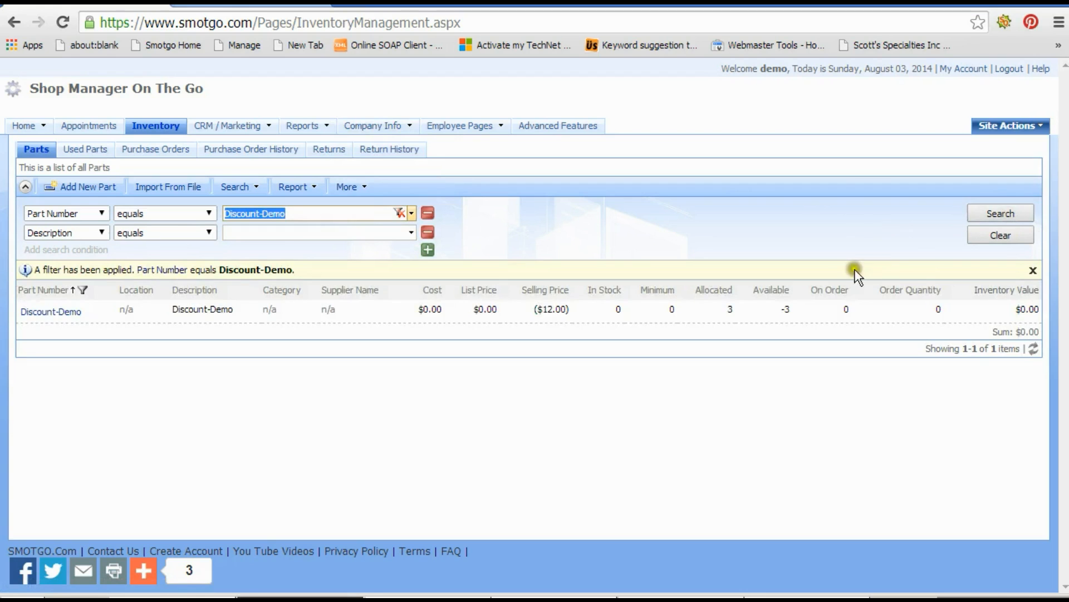
Select the Discount-Demo part and view its sales history.
{"action": "left_click", "coordinate": [783, 312]}
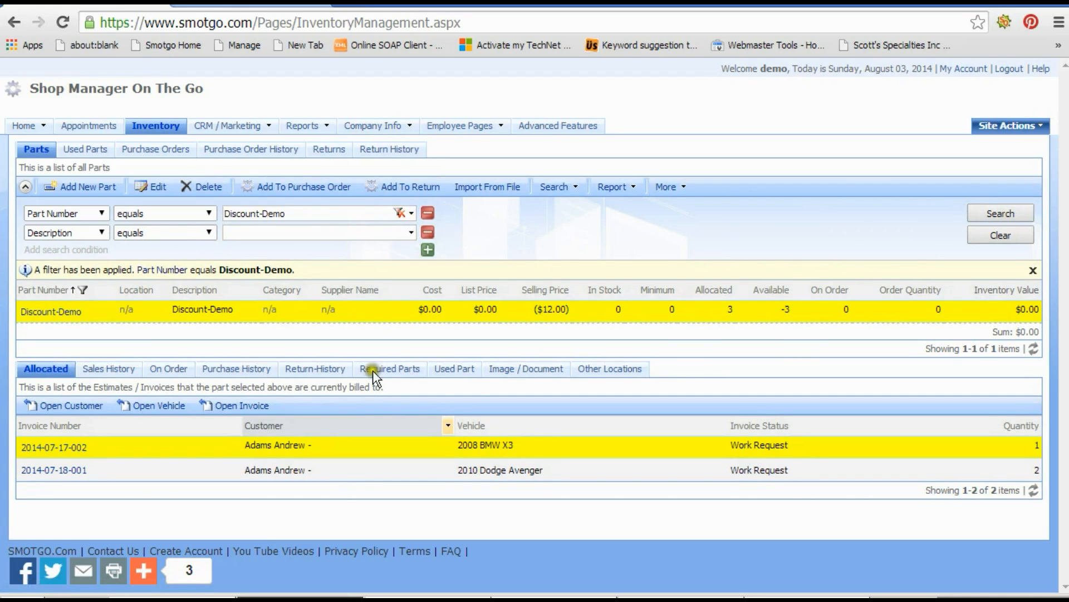
{"action": "left_click", "coordinate": [113, 373]}
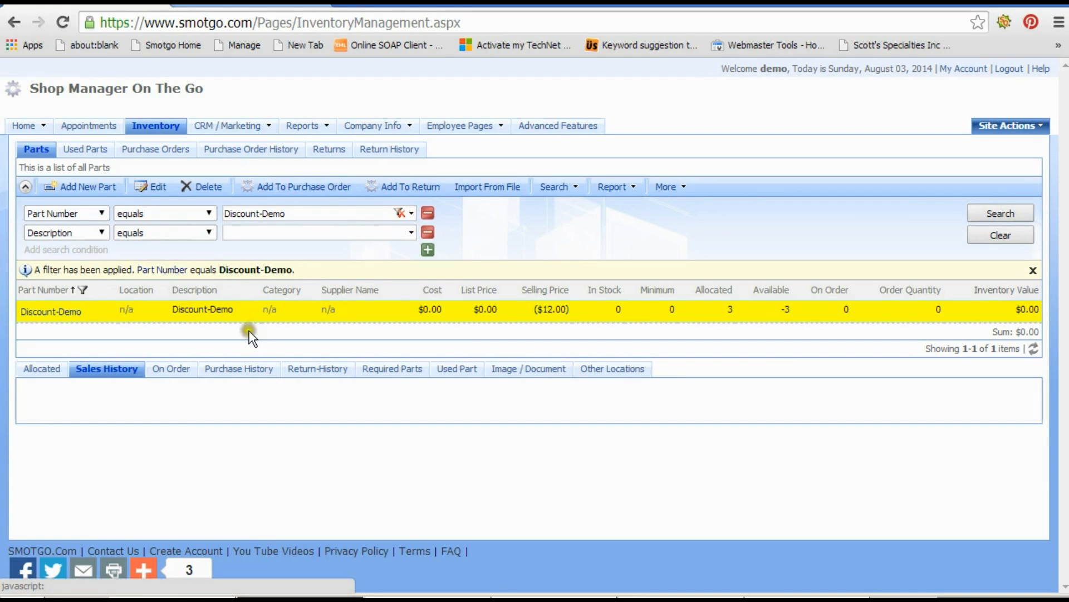
{"action": "scroll", "coordinate": [252, 338], "scroll_direction": "down", "scroll_amount": 2}
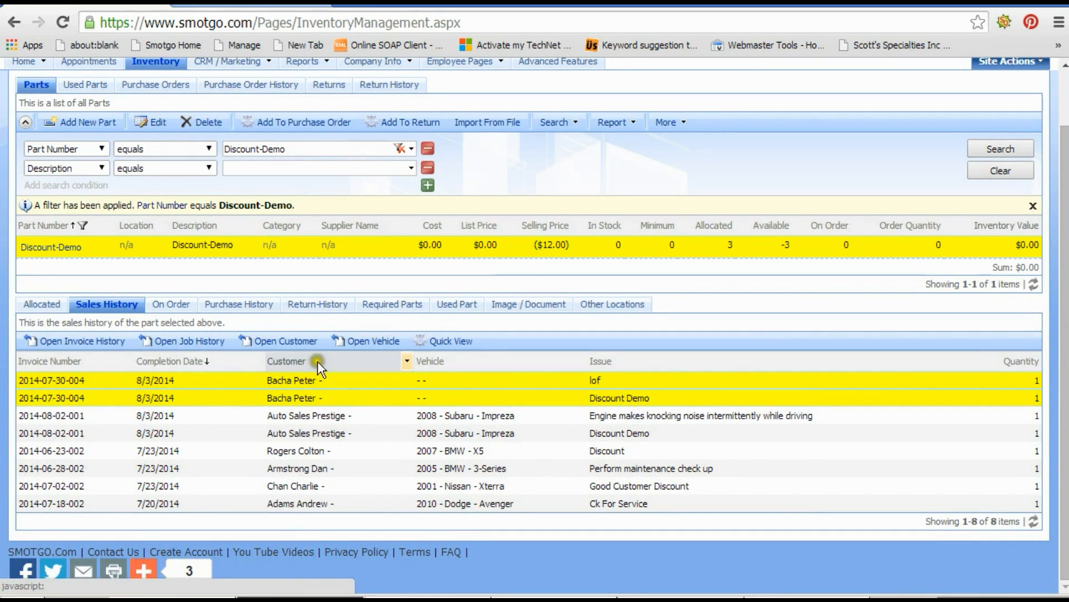